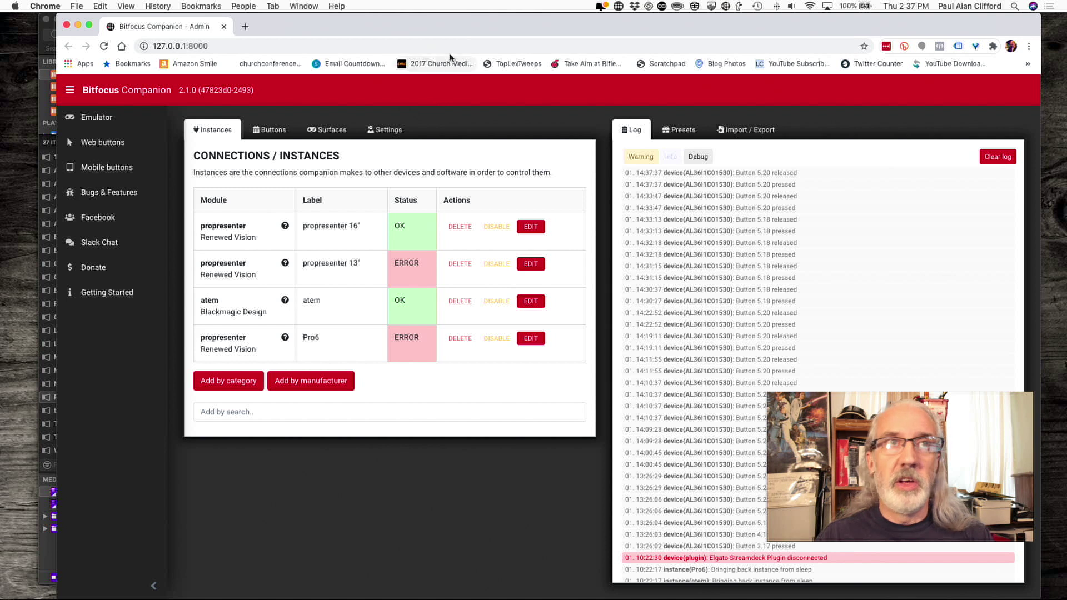
- Drag the Companion admin window slightly left by its title bar
{"action": "left_click_drag", "start_coordinate": [468, 31], "coordinate": [447, 30]}
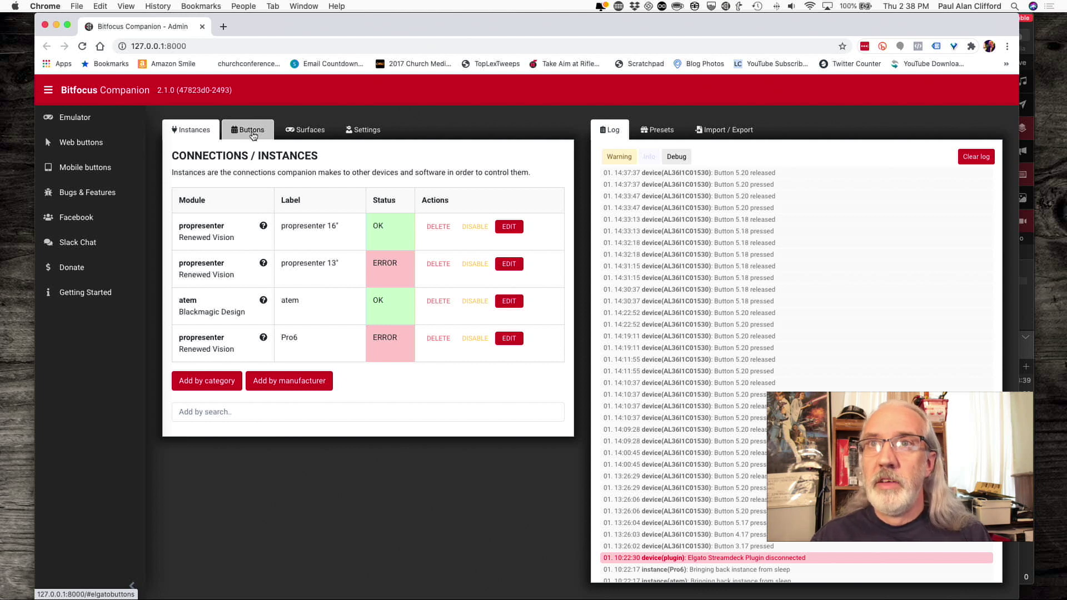
- Step through Stream Deck button pages 2, 3, back to 1, then return to connections
{"action": "left_click", "coordinate": [253, 136]}
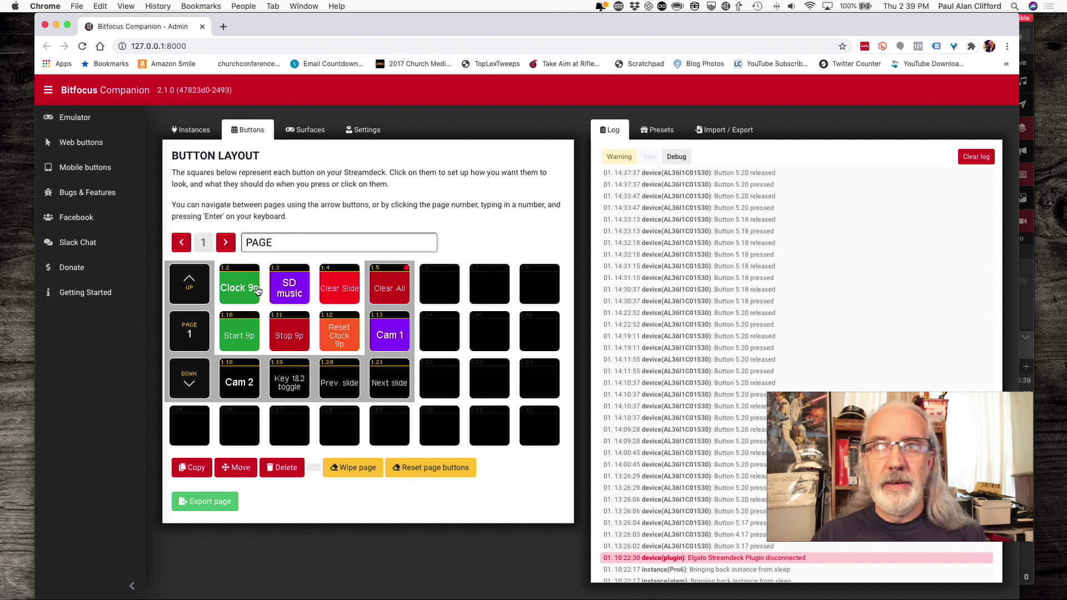
{"action": "left_click", "coordinate": [232, 243]}
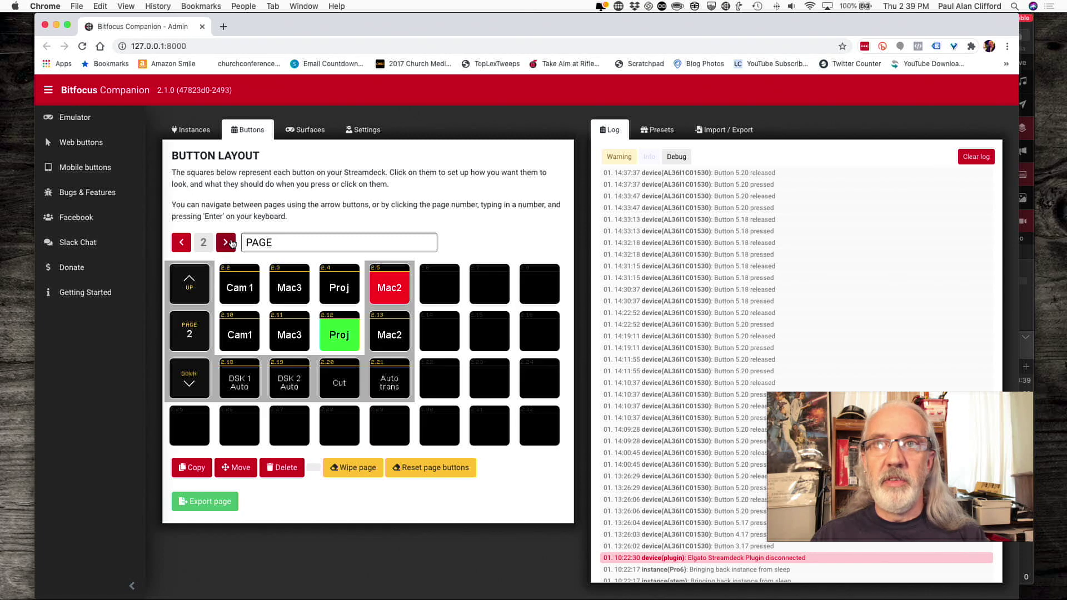
{"action": "left_click", "coordinate": [231, 243]}
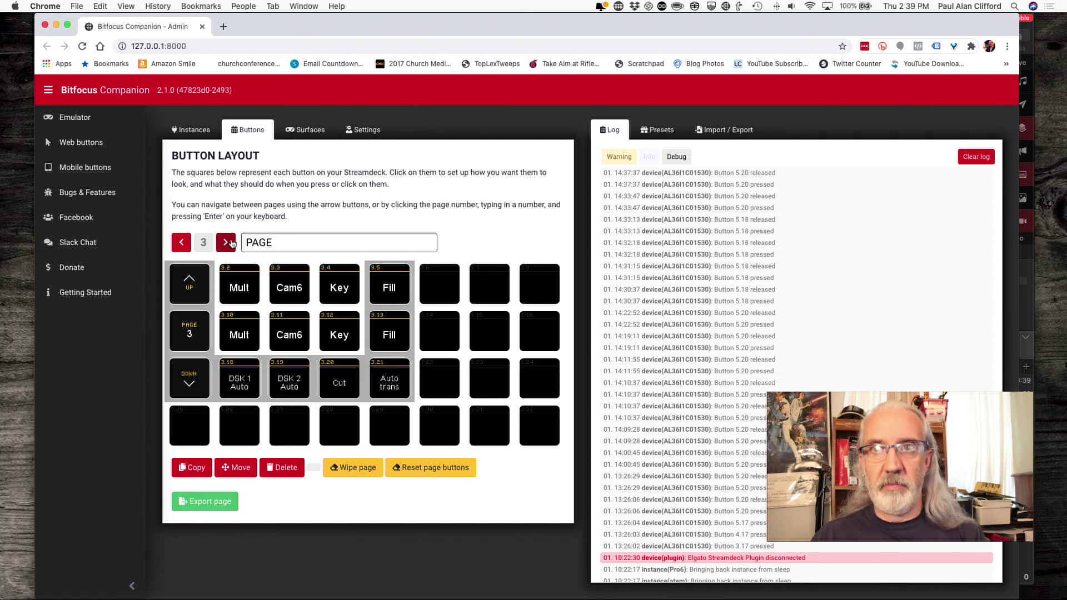
{"action": "left_click", "coordinate": [180, 244]}
{"action": "left_click", "coordinate": [181, 243]}
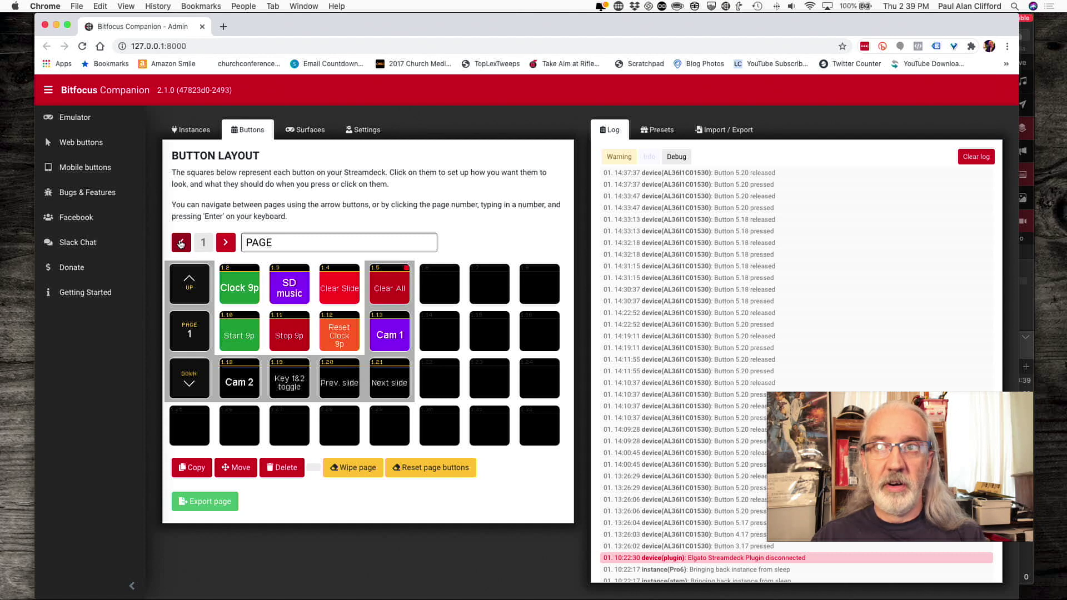
{"action": "left_click", "coordinate": [226, 243]}
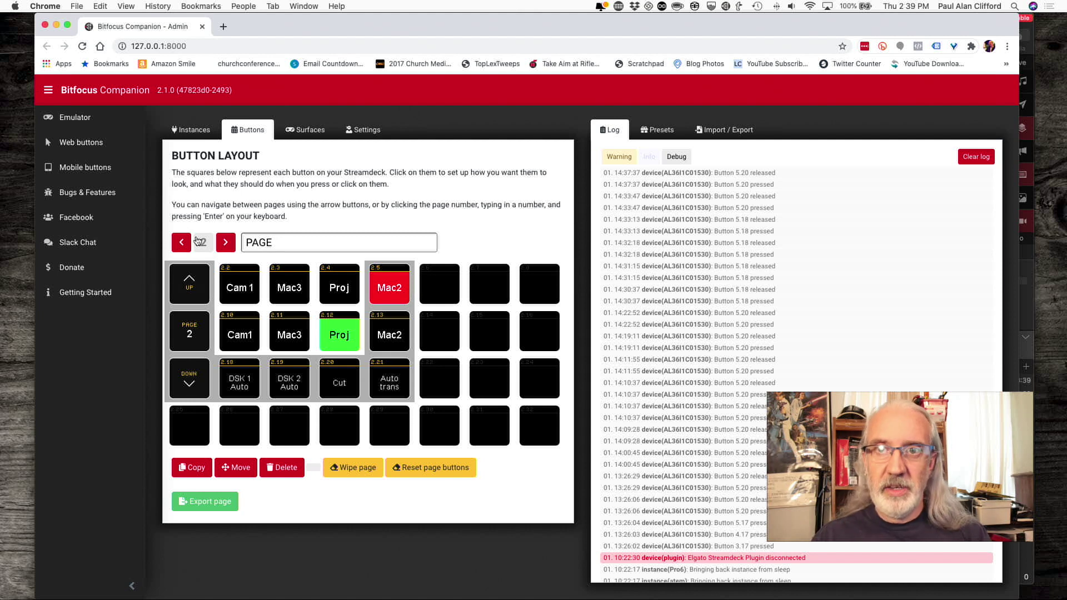
{"action": "left_click", "coordinate": [203, 136]}
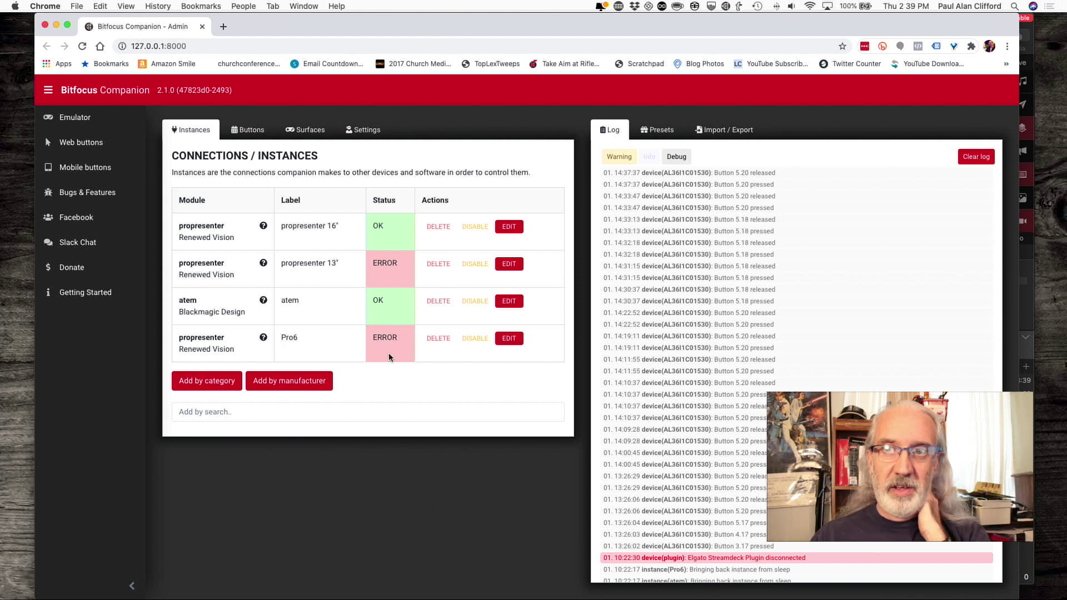
{"action": "mouse_move", "coordinate": [387, 357]}
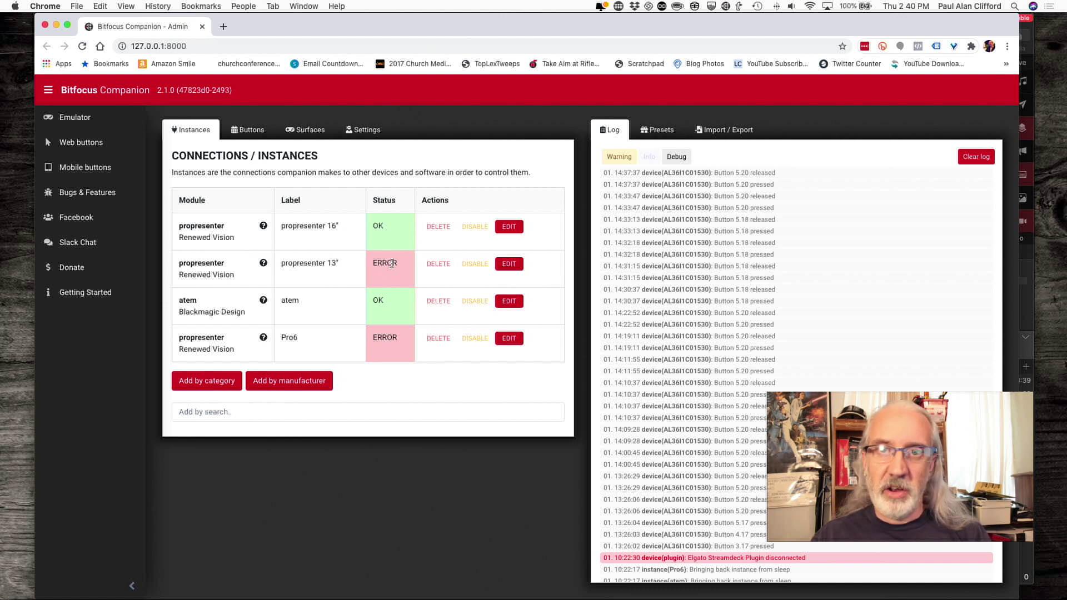
{"action": "mouse_move", "coordinate": [392, 263]}
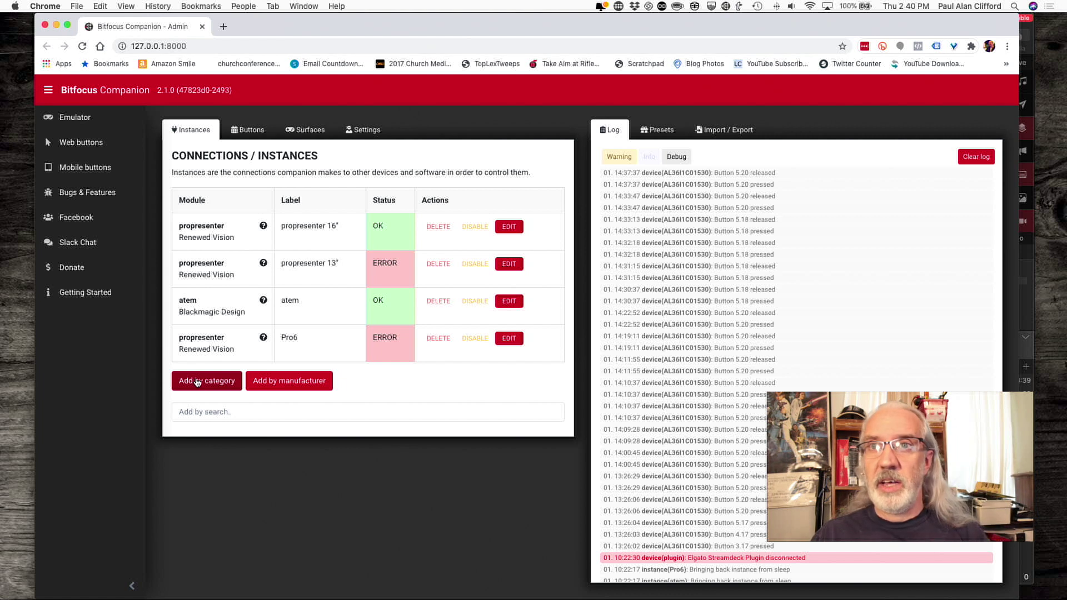
- Browse the available modules by category and by manufacturer
{"action": "left_click", "coordinate": [197, 381]}
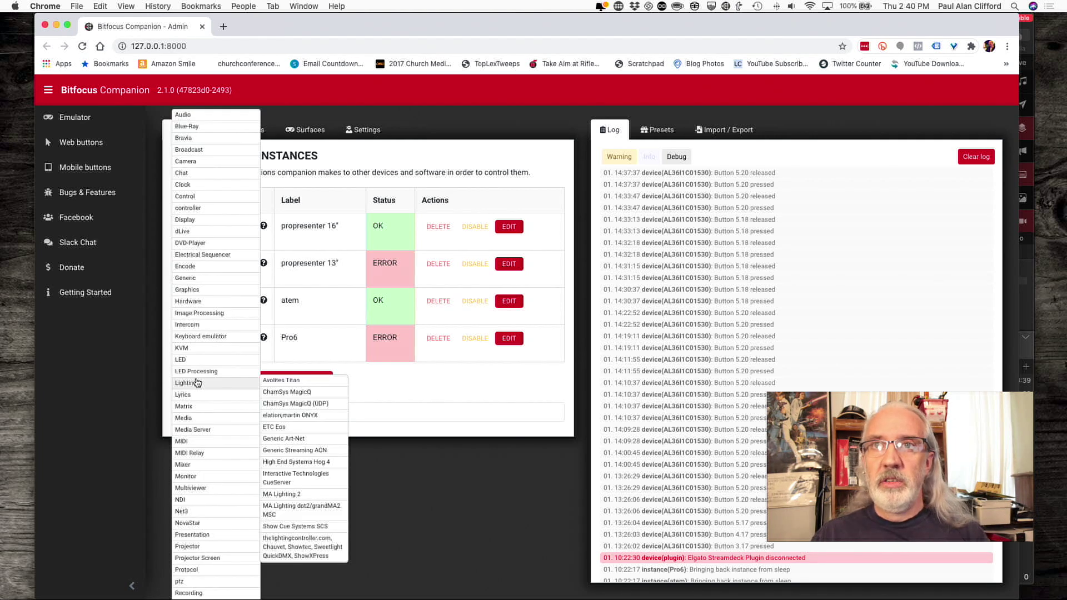
{"action": "mouse_move", "coordinate": [196, 187]}
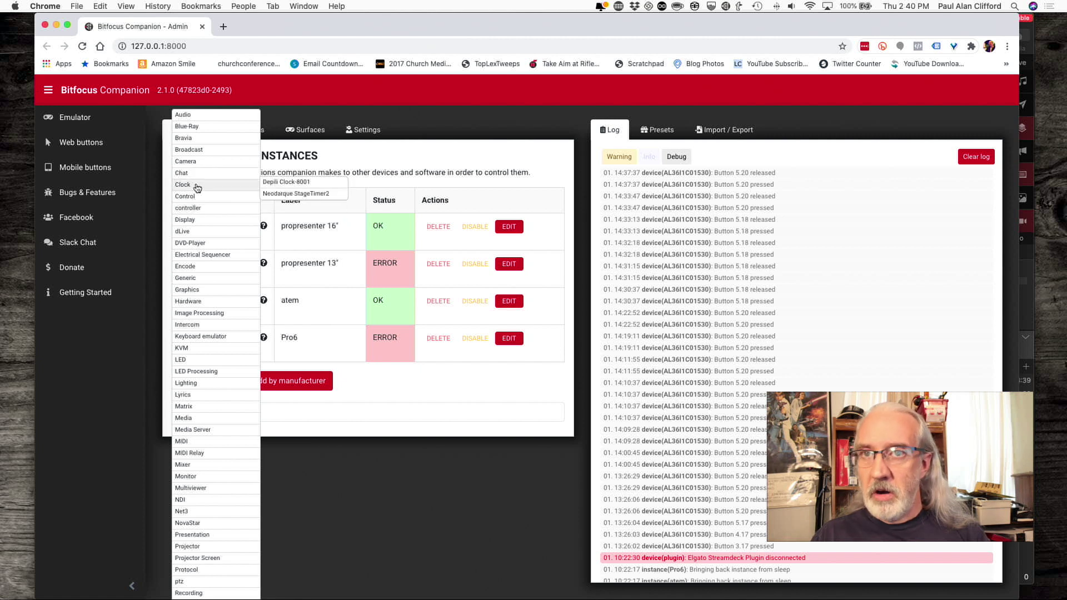
{"action": "mouse_move", "coordinate": [190, 534]}
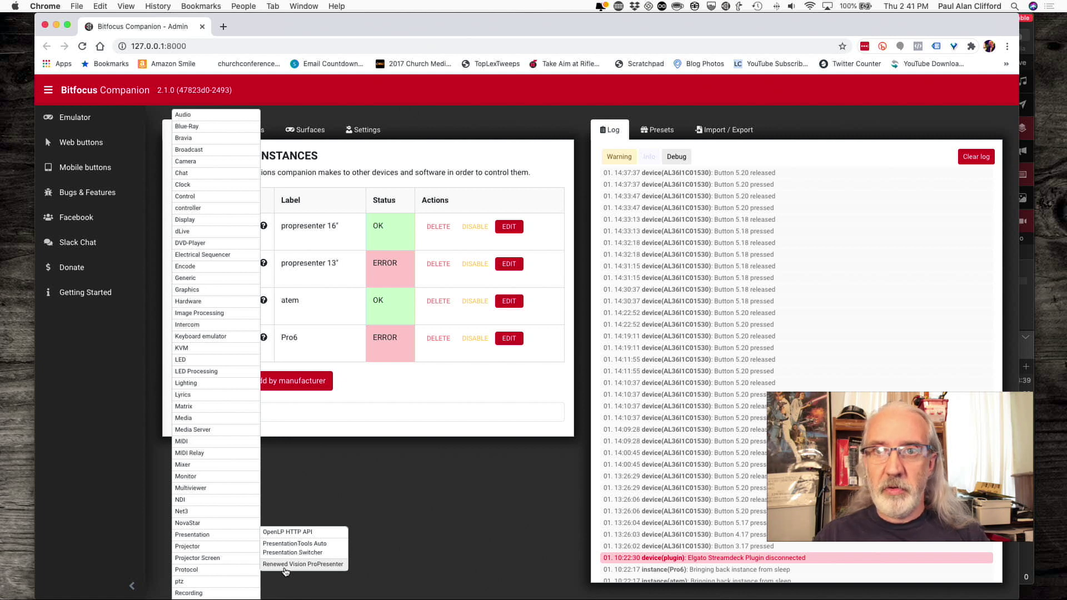
{"action": "left_click", "coordinate": [319, 411]}
{"action": "left_click", "coordinate": [293, 381]}
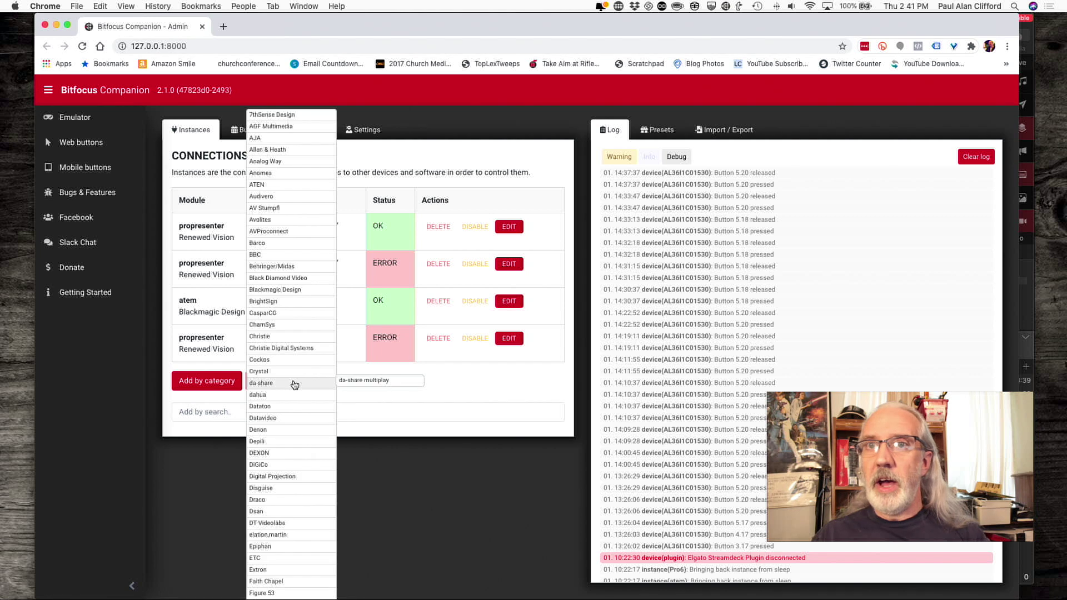
{"action": "mouse_move", "coordinate": [285, 426]}
{"action": "scroll", "coordinate": [280, 442], "scroll_direction": "down", "scroll_amount": 8}
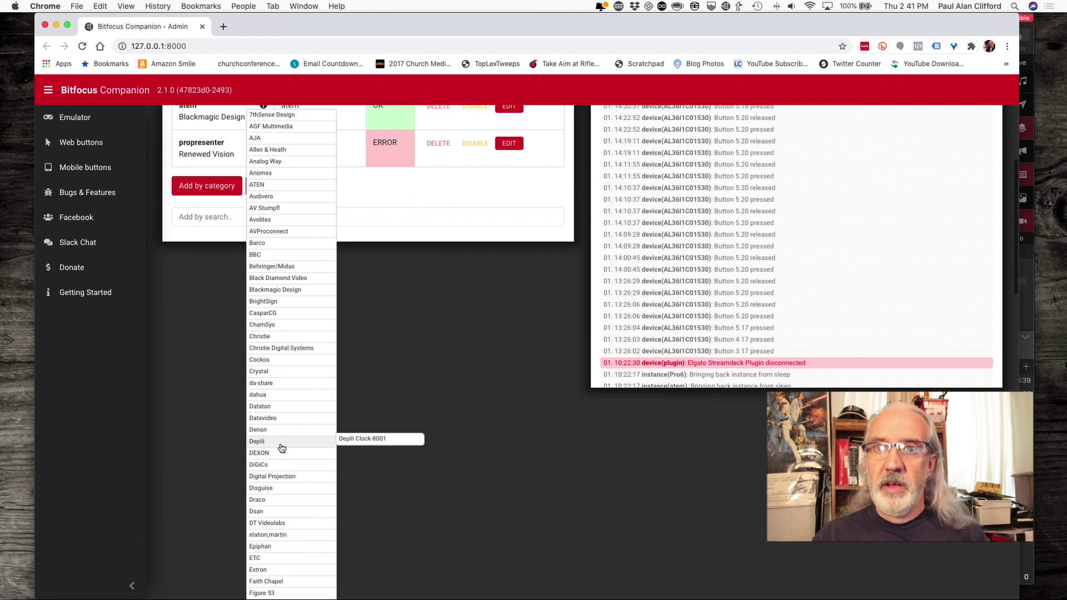
{"action": "mouse_move", "coordinate": [282, 448]}
{"action": "scroll", "coordinate": [282, 447], "scroll_direction": "up", "scroll_amount": 8}
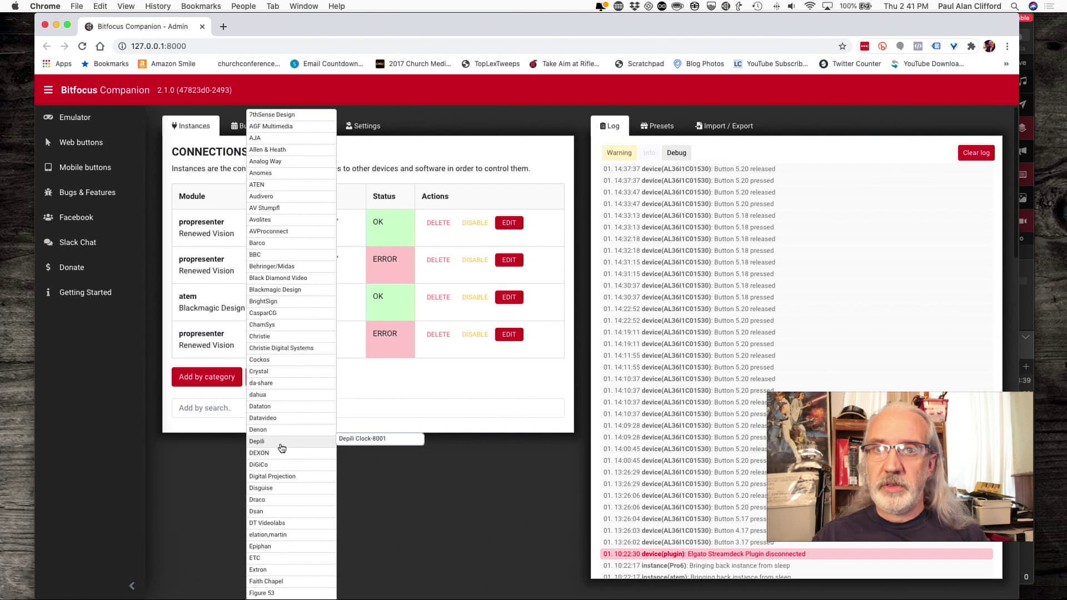
{"action": "mouse_move", "coordinate": [255, 594]}
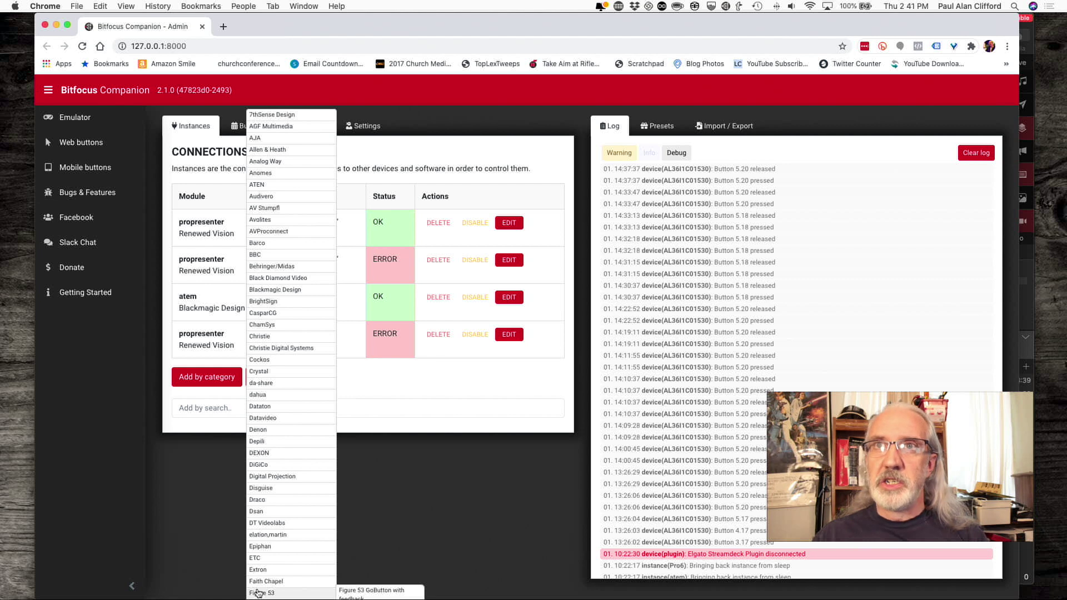
{"action": "left_click", "coordinate": [401, 396]}
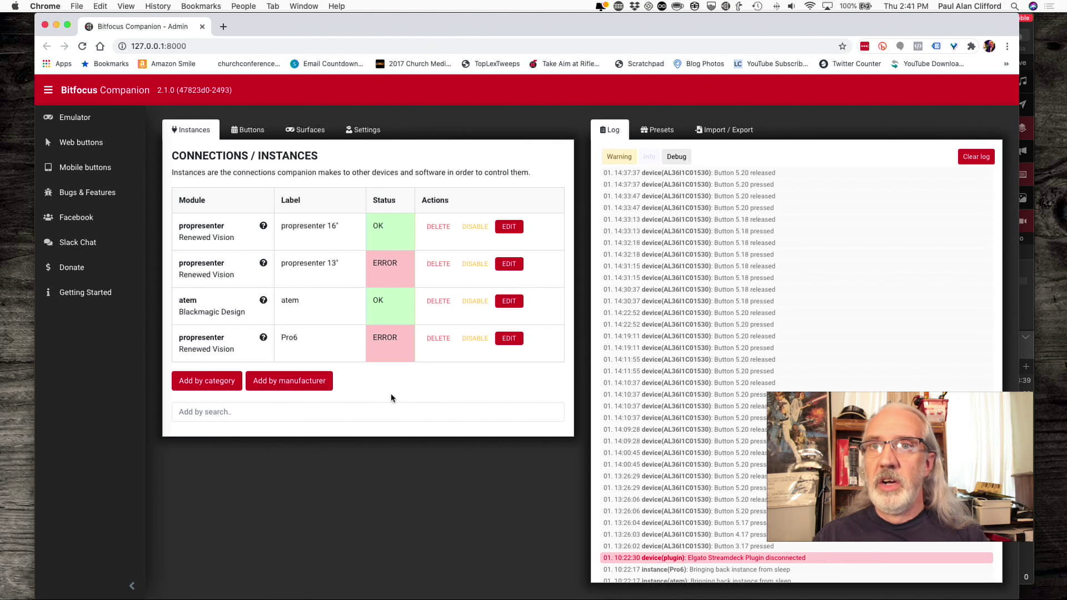
- Search modules for 'ProPre' and add the Renewed Vision ProPresenter connection
{"action": "left_click", "coordinate": [309, 412]}
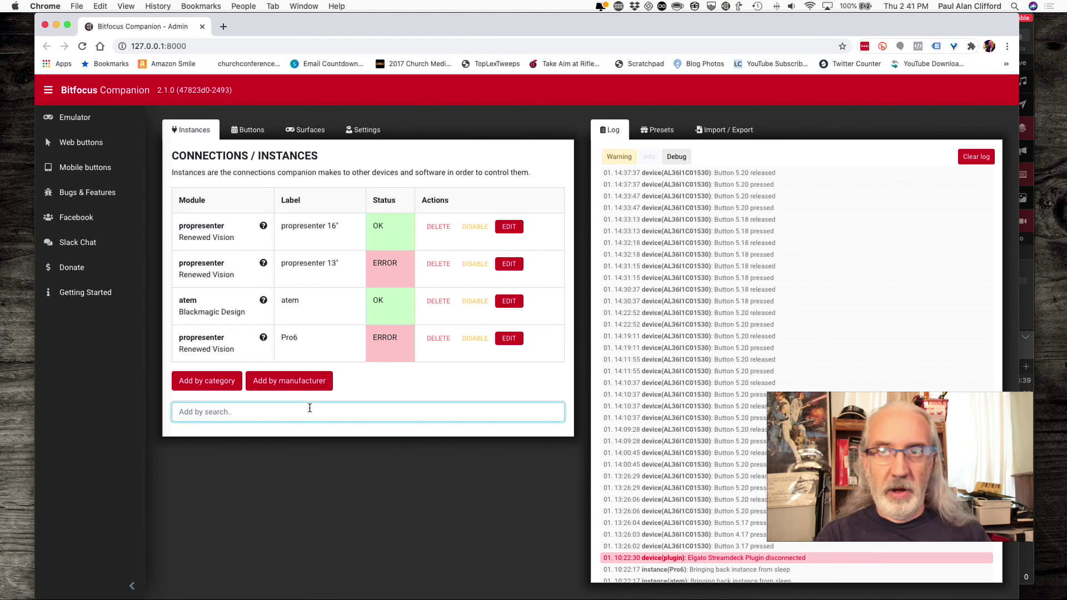
{"action": "type", "text": "Pro"}
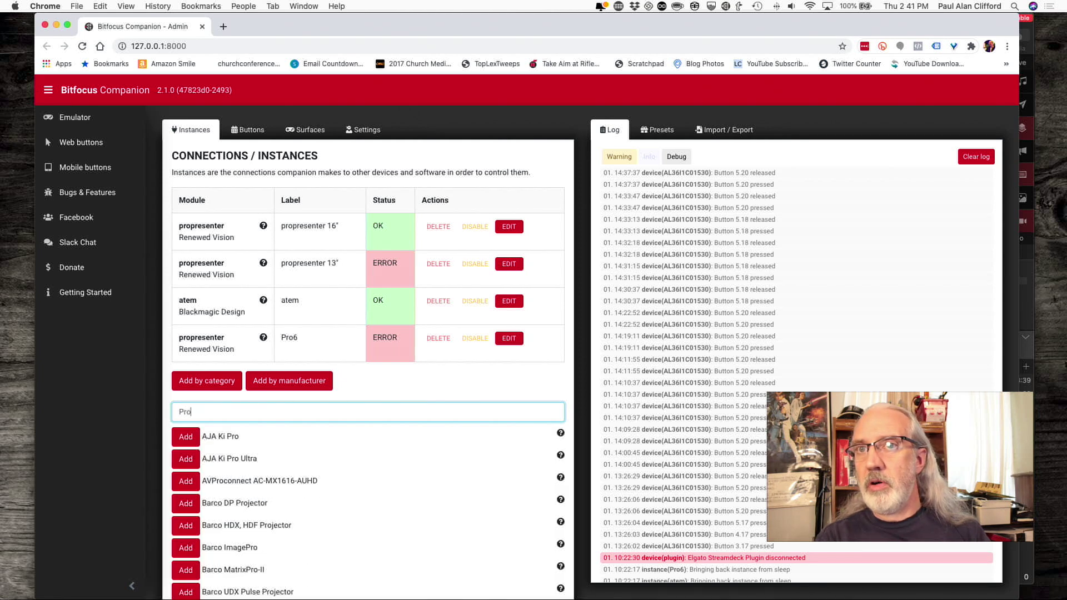
{"action": "type", "text": "Pre"}
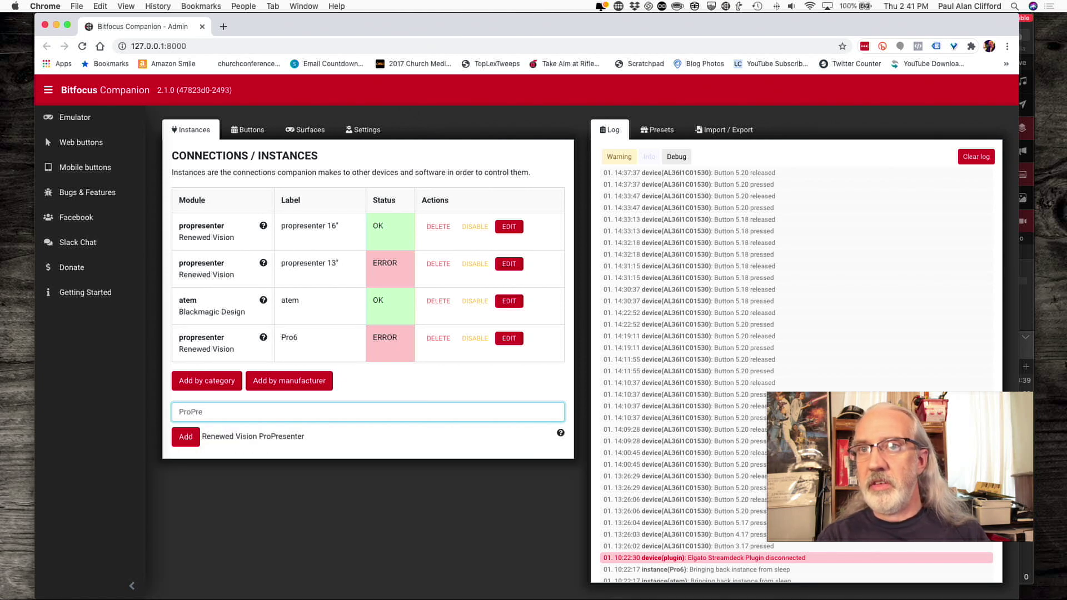
{"action": "left_click", "coordinate": [184, 443]}
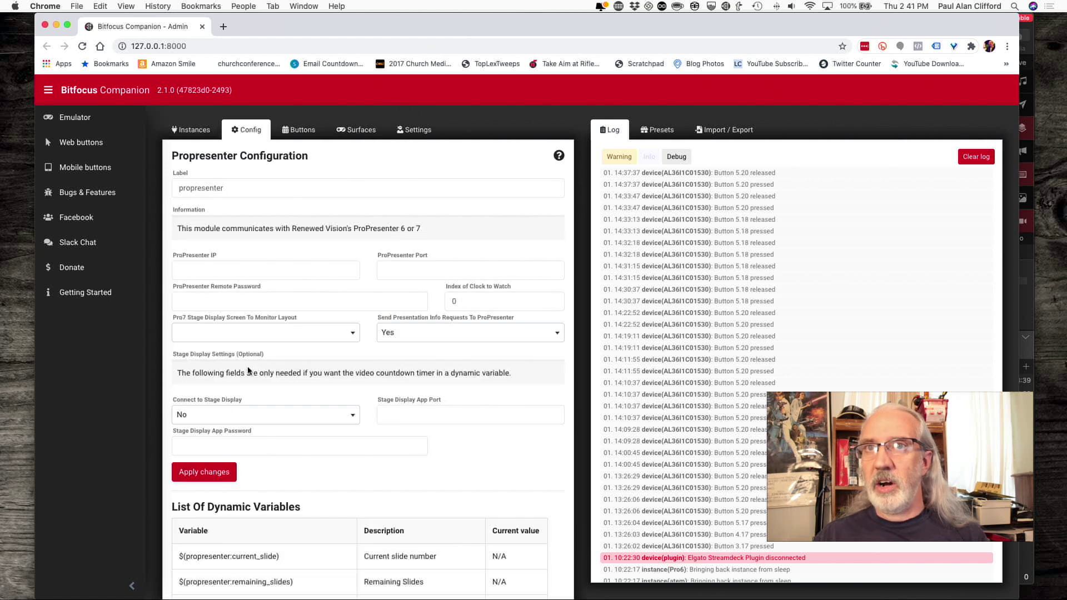
- Go through the new connection's config form, selecting its IP and Remote Password fields
{"action": "scroll", "coordinate": [249, 371], "scroll_direction": "down", "scroll_amount": 3}
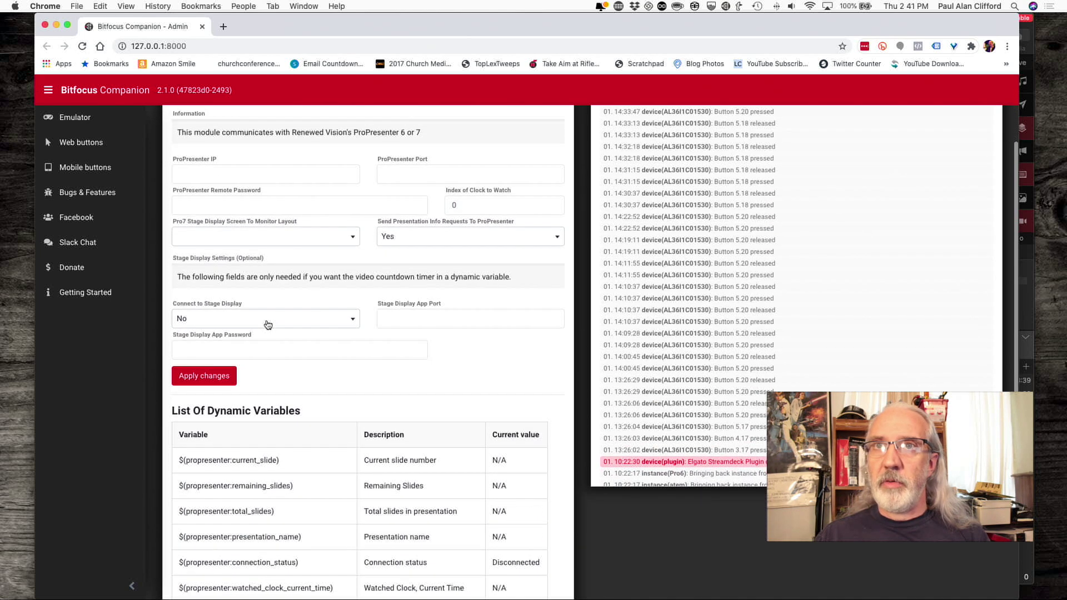
{"action": "left_click", "coordinate": [210, 173]}
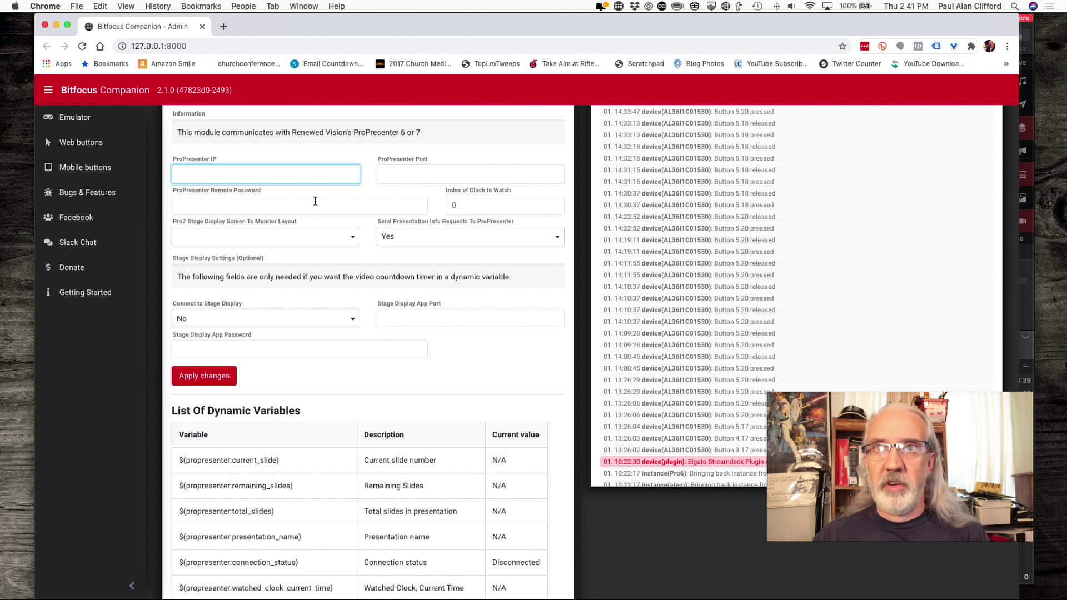
{"action": "left_click", "coordinate": [260, 201]}
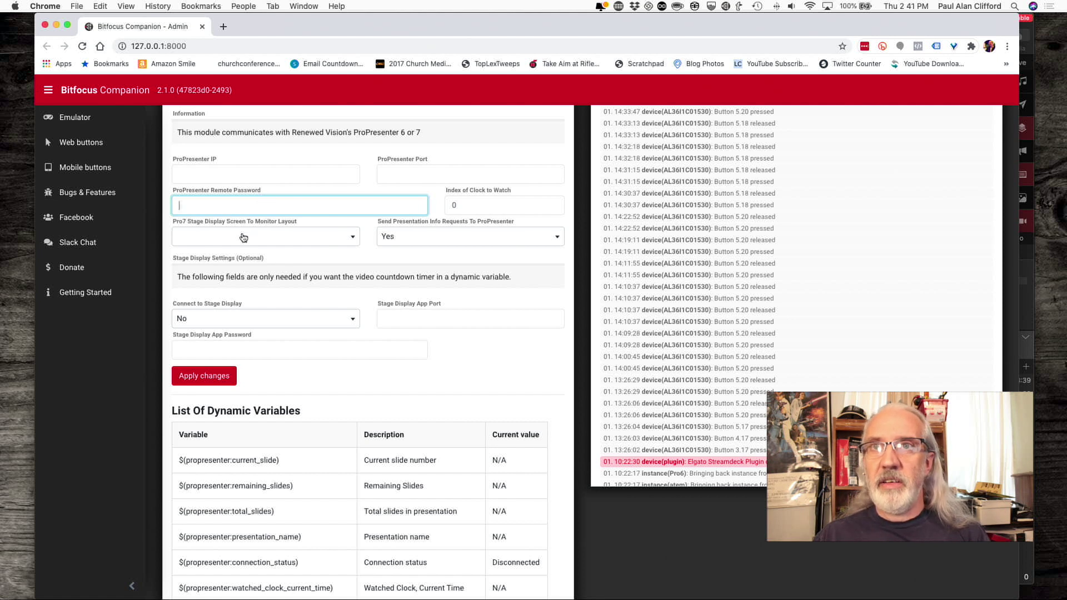
{"action": "mouse_move", "coordinate": [274, 226]}
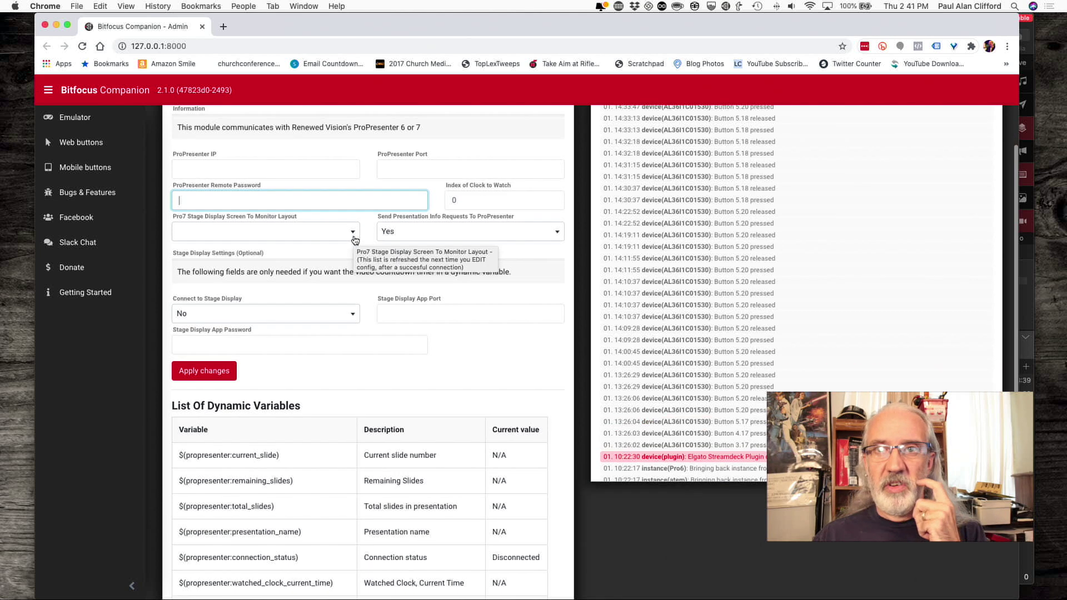
{"action": "scroll", "coordinate": [354, 240], "scroll_direction": "down", "scroll_amount": 2}
{"action": "scroll", "coordinate": [354, 240], "scroll_direction": "down", "scroll_amount": 4}
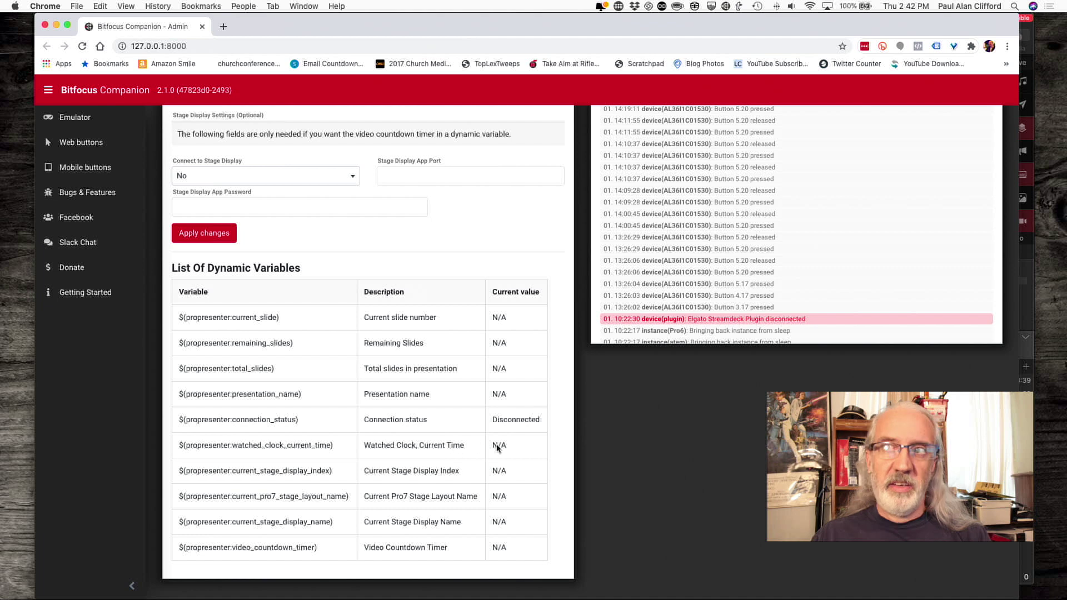
{"action": "scroll", "coordinate": [471, 393], "scroll_direction": "up", "scroll_amount": 5}
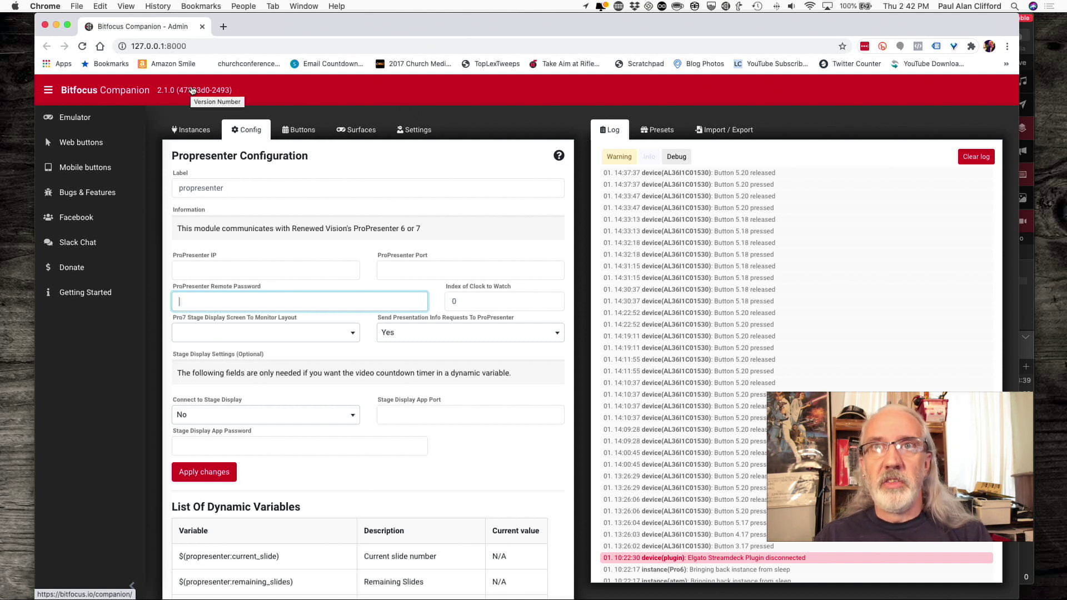
- Make the empty button 2.29 on page 2 a regular button
{"action": "left_click", "coordinate": [295, 130]}
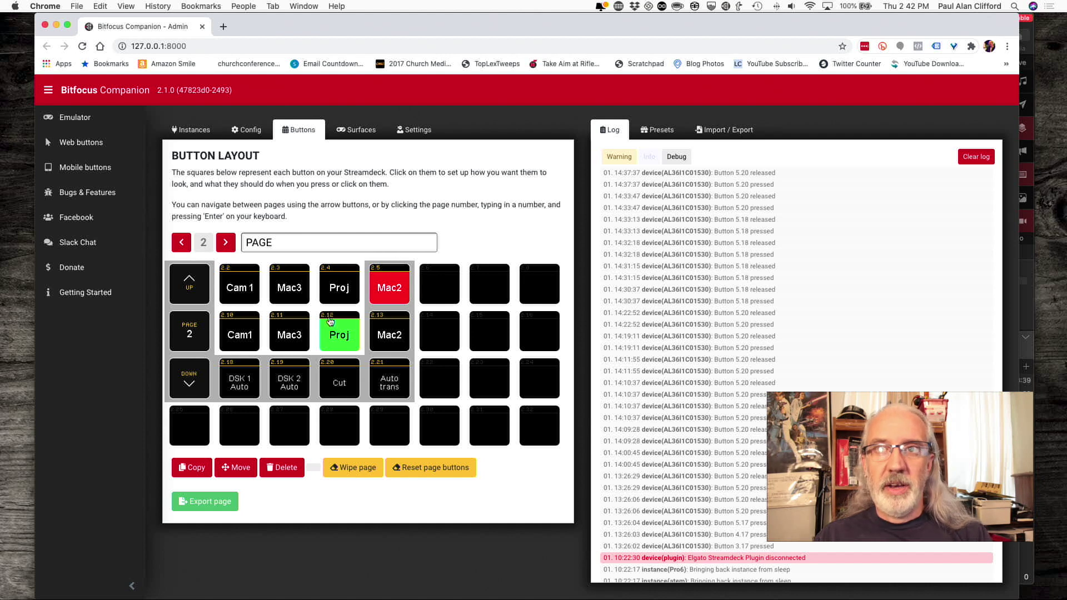
{"action": "left_click", "coordinate": [393, 424]}
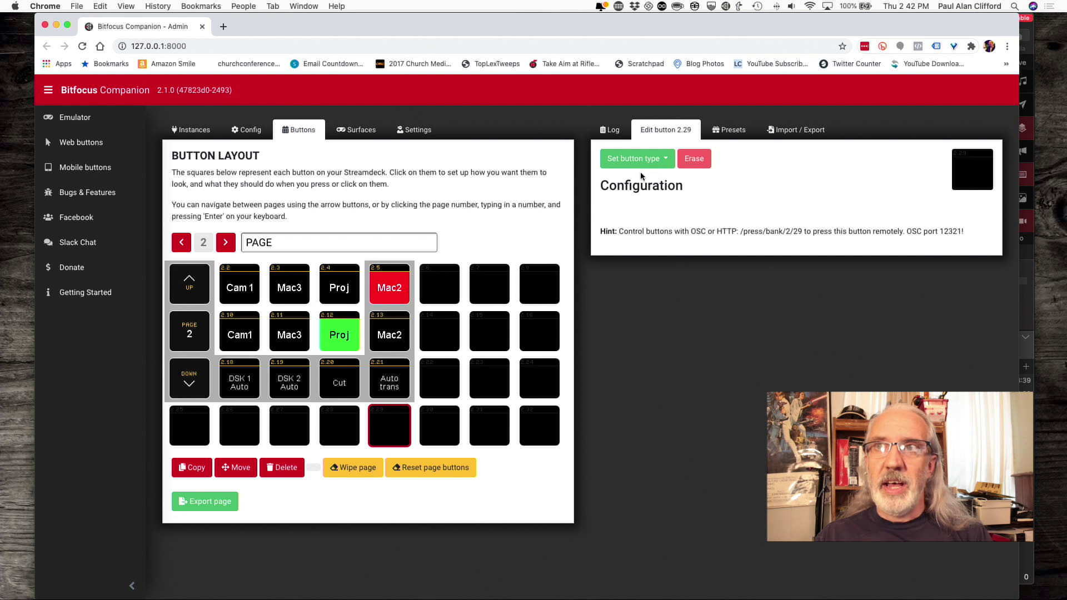
{"action": "left_click", "coordinate": [666, 161]}
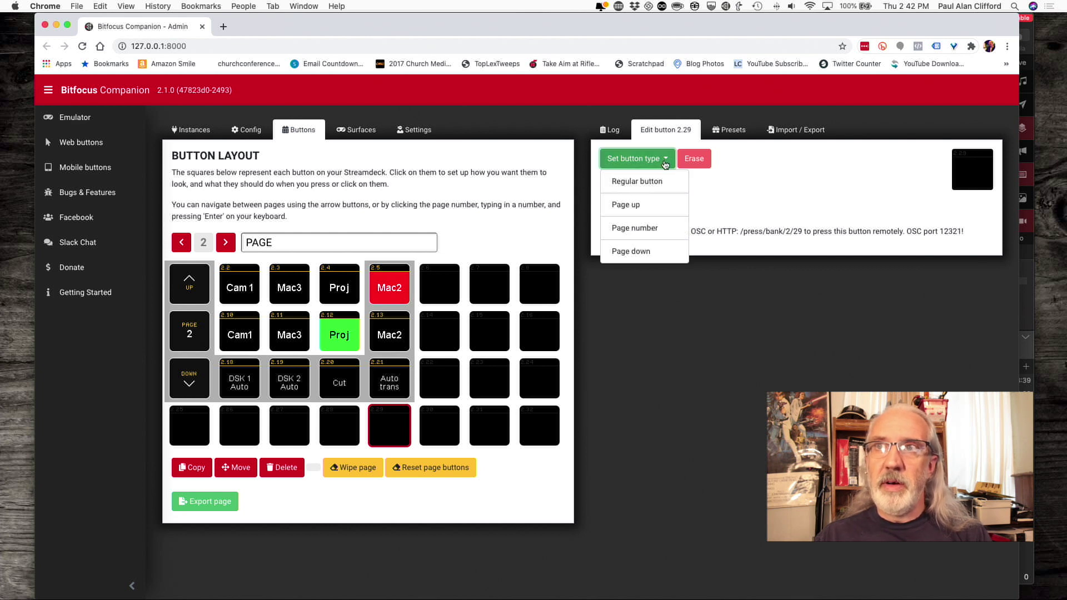
{"action": "left_click", "coordinate": [651, 183]}
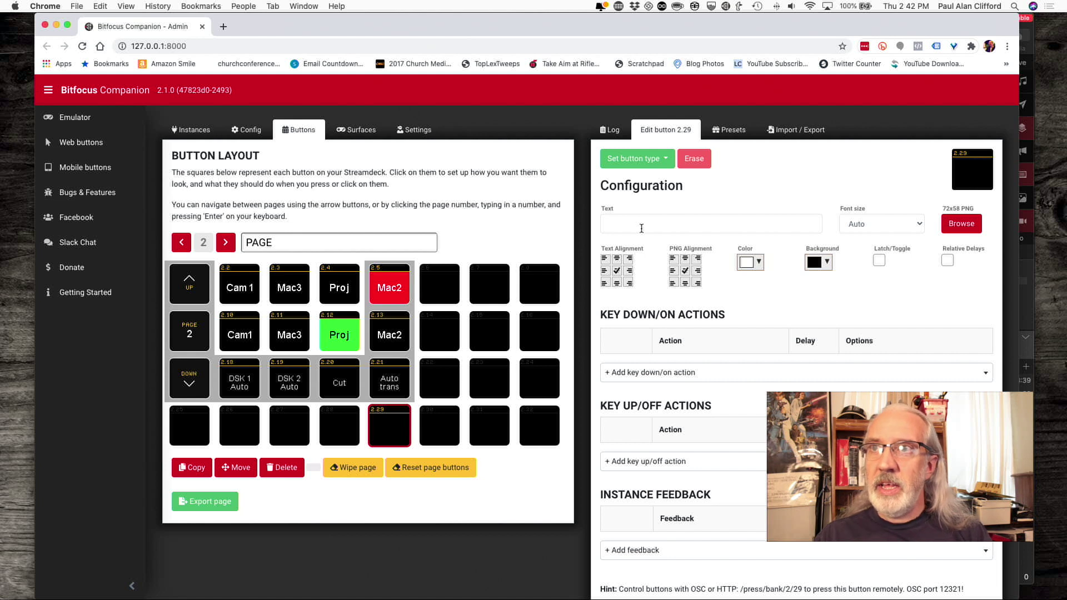
- Give button 2.29 the label 'sdfghj' at 14pt font size
{"action": "left_click", "coordinate": [640, 228]}
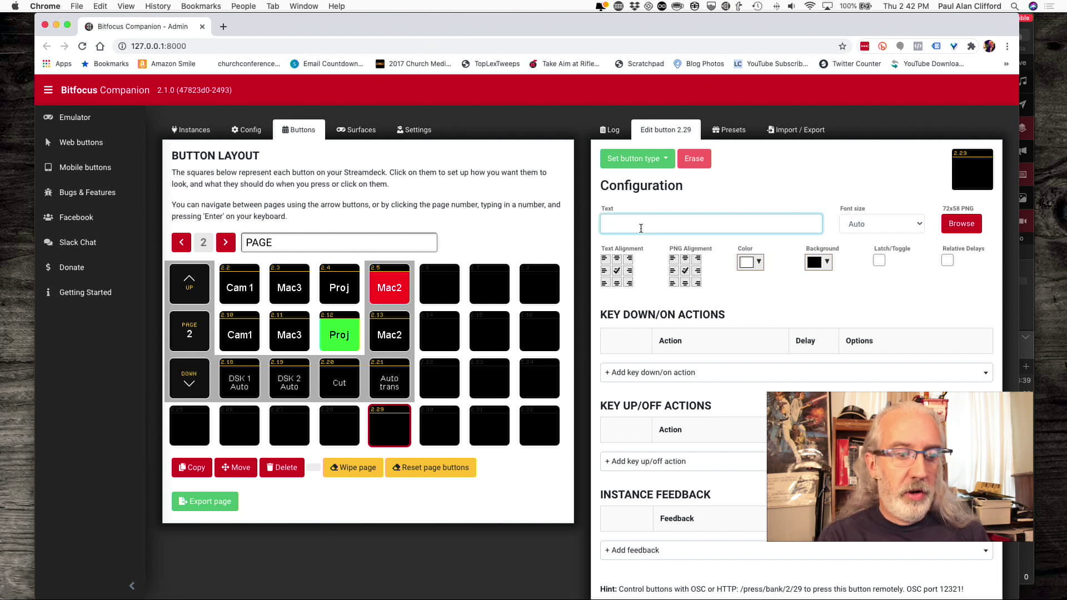
{"action": "type", "text": "sdfghj"}
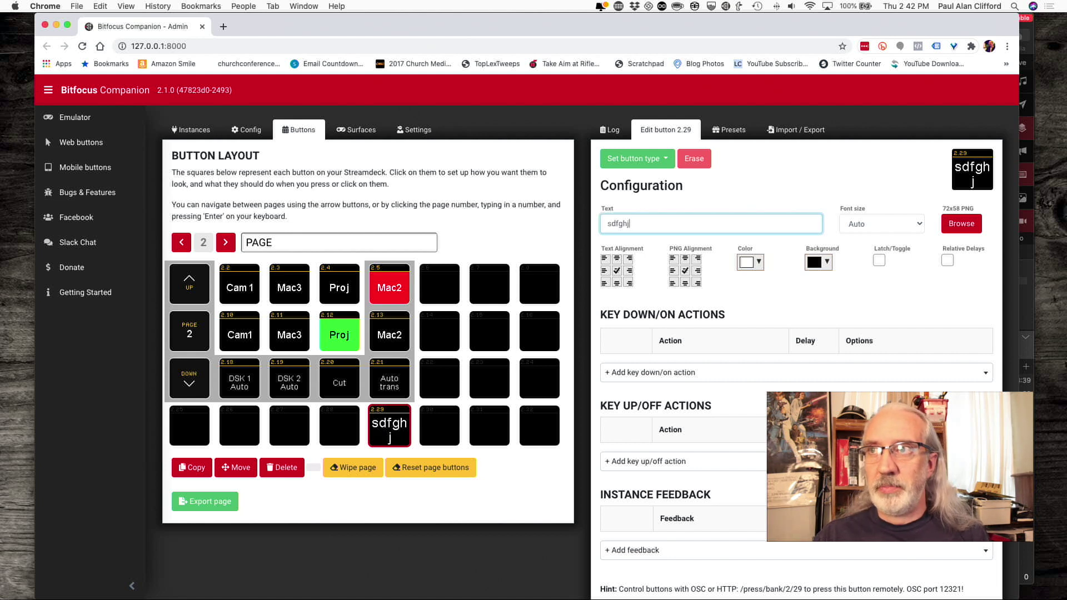
{"action": "left_click", "coordinate": [918, 224]}
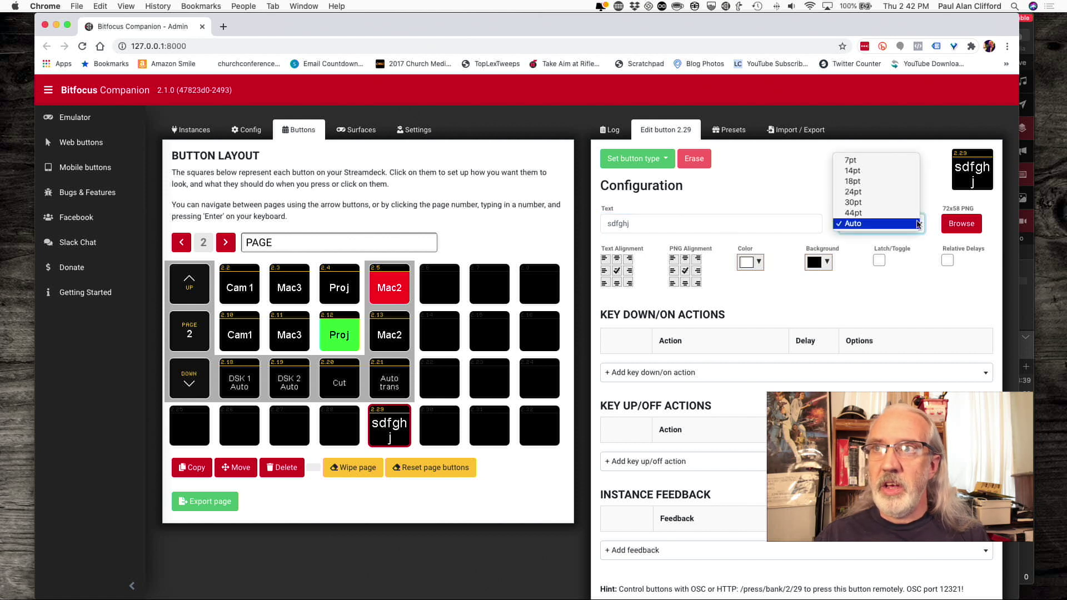
{"action": "left_click", "coordinate": [901, 170]}
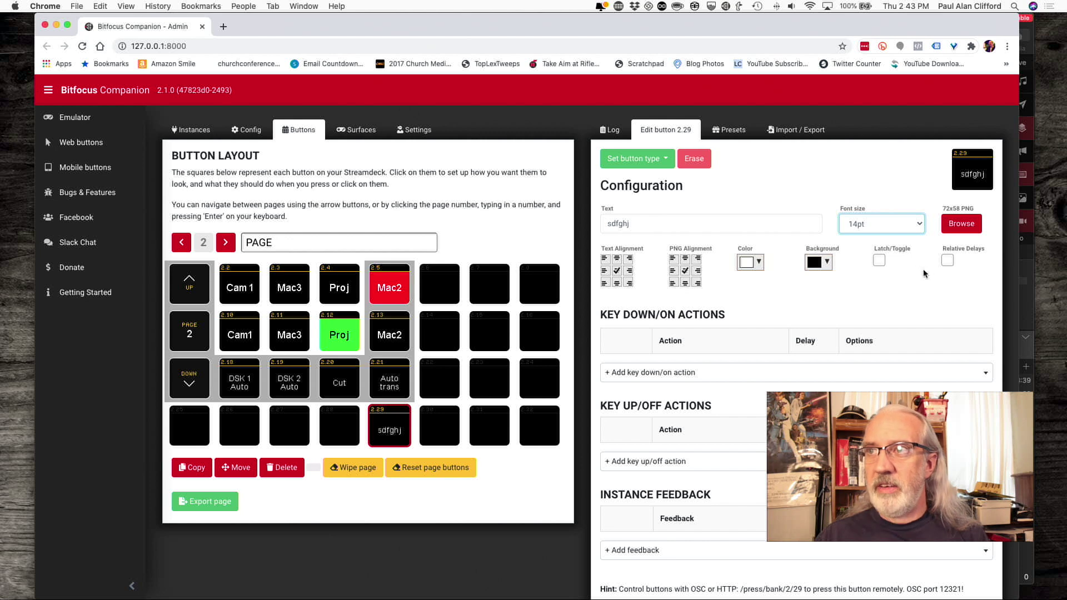
{"action": "scroll", "coordinate": [849, 275], "scroll_direction": "down", "scroll_amount": 1}
{"action": "scroll", "coordinate": [849, 276], "scroll_direction": "down", "scroll_amount": 1}
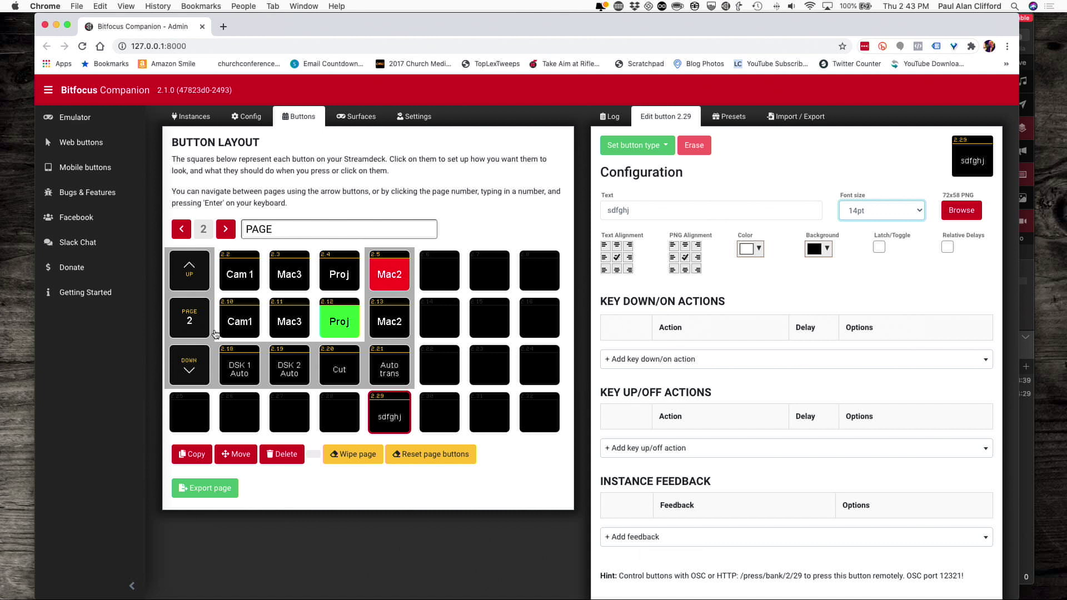
- Open button 1.2, Clock 9p, on page 1
{"action": "left_click", "coordinate": [187, 273]}
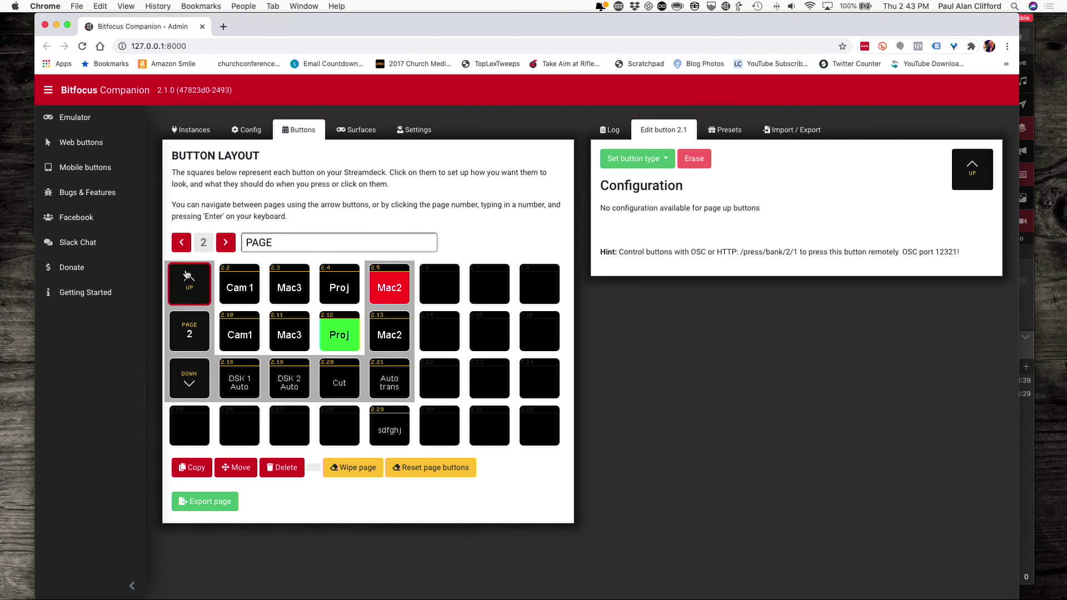
{"action": "left_click", "coordinate": [180, 245]}
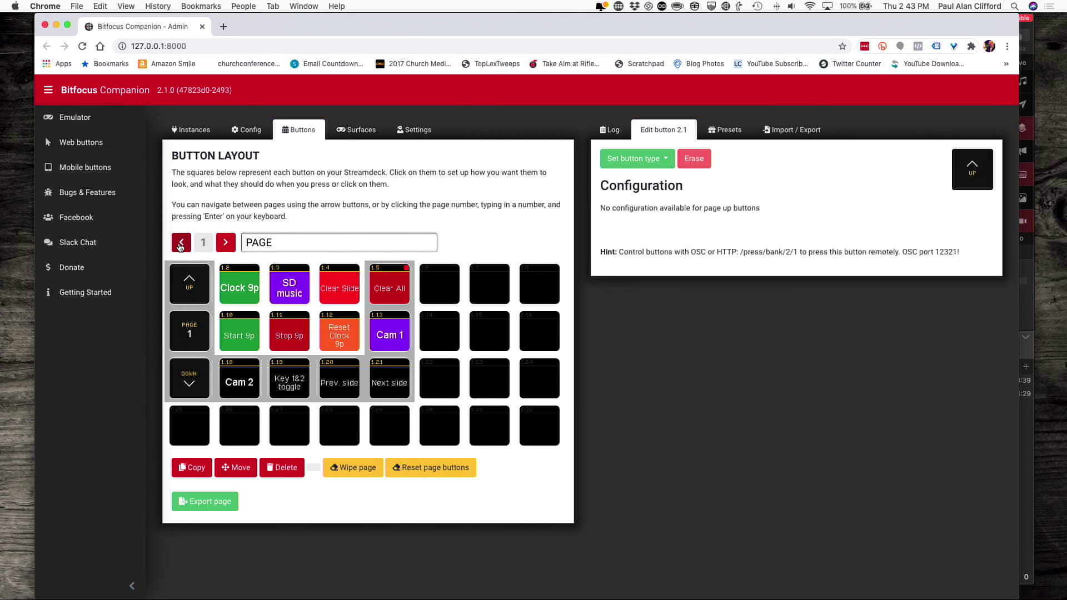
{"action": "left_click", "coordinate": [242, 289]}
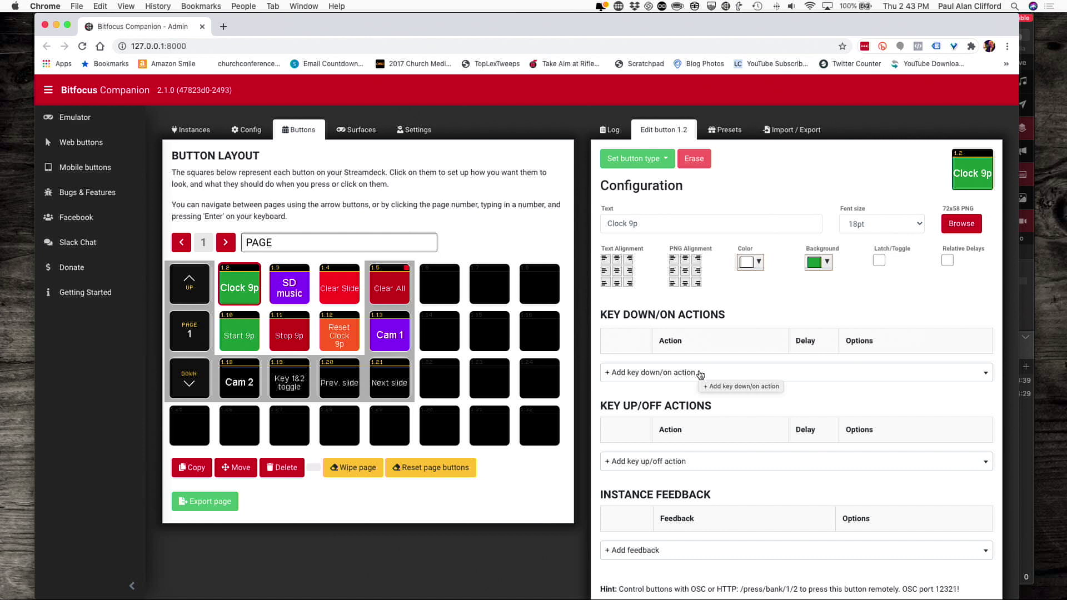
- Scroll the Add key down action list to the ProPresenter actions
{"action": "left_click", "coordinate": [700, 376]}
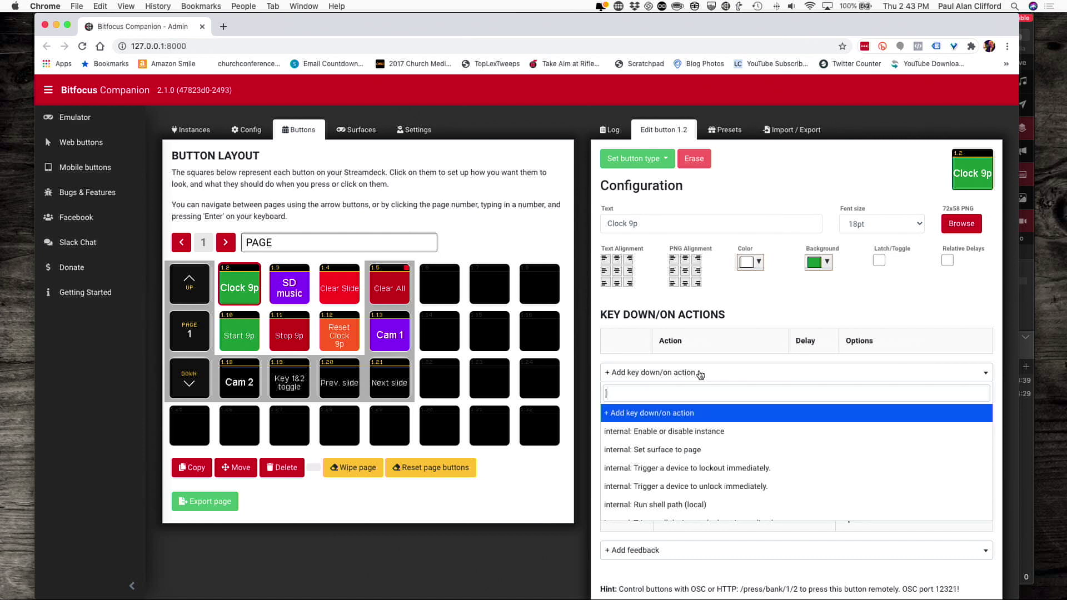
{"action": "scroll", "coordinate": [697, 432], "scroll_direction": "down", "scroll_amount": 3}
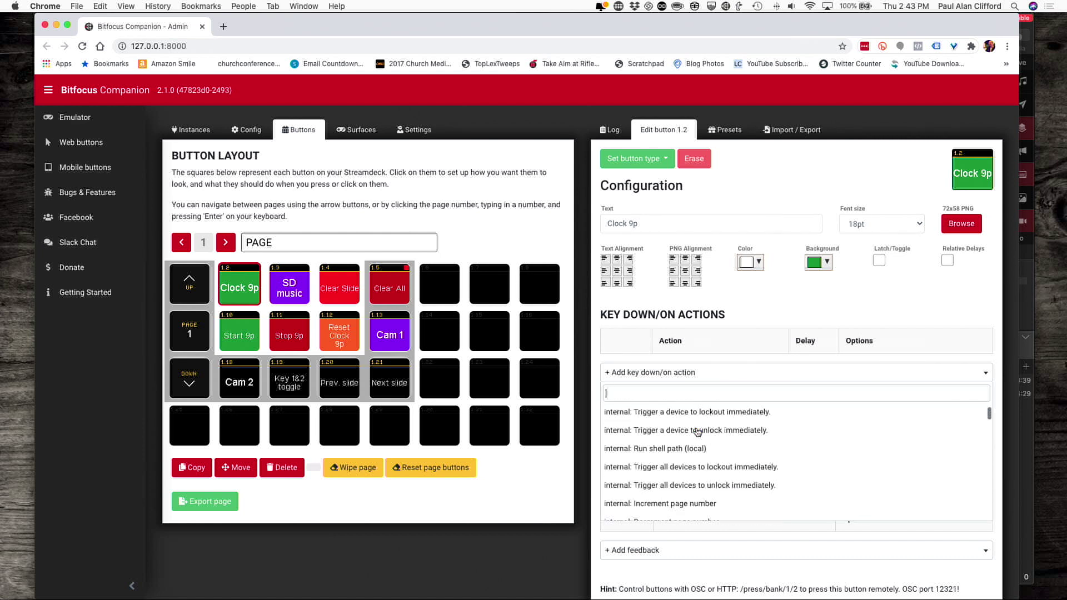
{"action": "scroll", "coordinate": [698, 432], "scroll_direction": "down", "scroll_amount": 10}
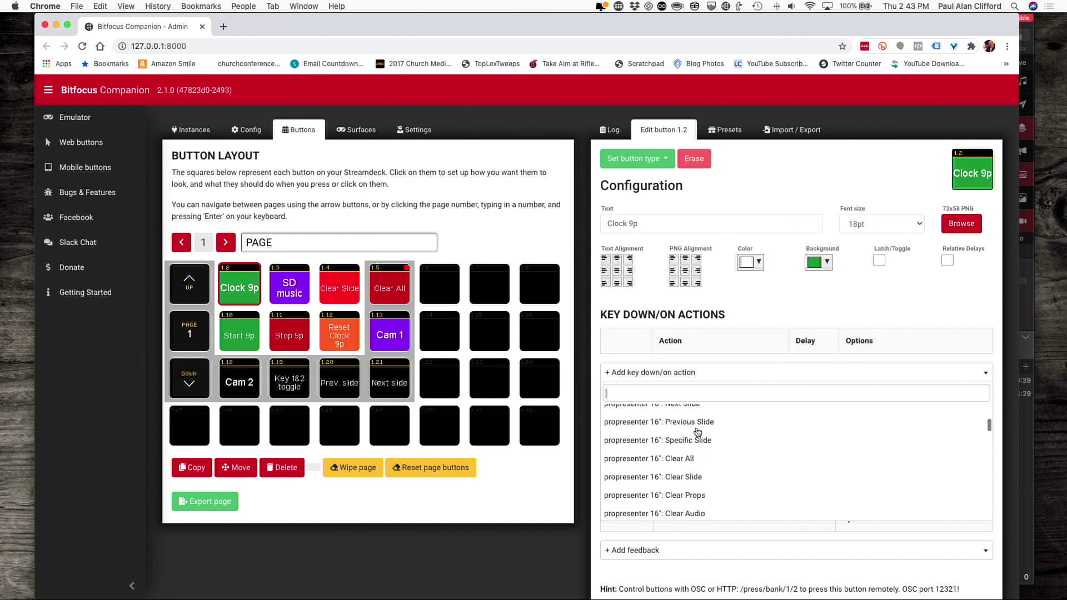
{"action": "scroll", "coordinate": [697, 432], "scroll_direction": "up", "scroll_amount": 1}
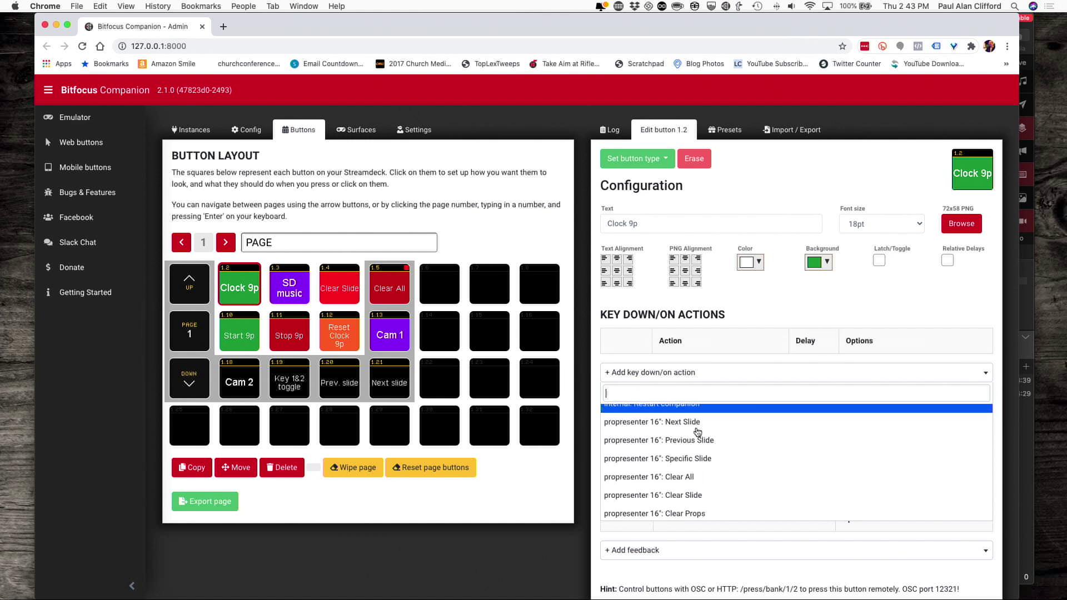
{"action": "scroll", "coordinate": [697, 431], "scroll_direction": "down", "scroll_amount": 5}
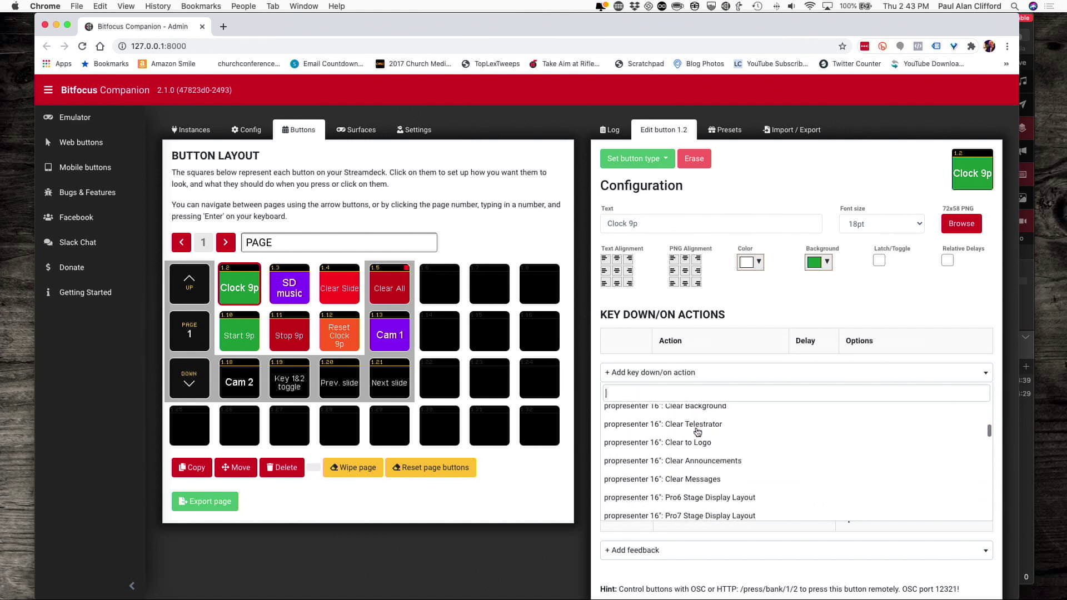
{"action": "scroll", "coordinate": [697, 432], "scroll_direction": "down", "scroll_amount": 4}
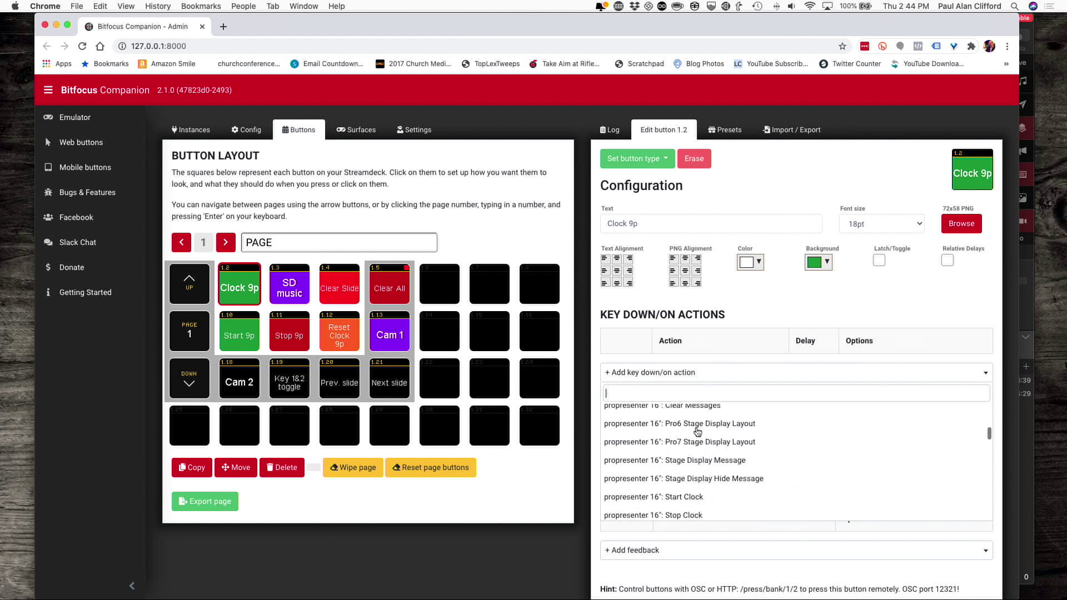
{"action": "scroll", "coordinate": [697, 439], "scroll_direction": "down", "scroll_amount": 2}
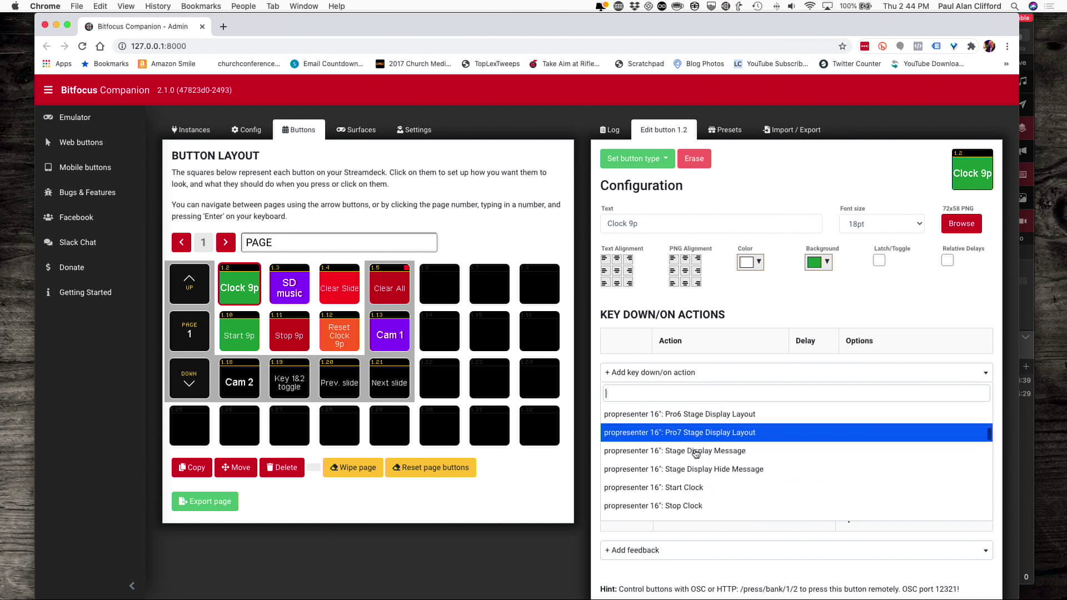
{"action": "scroll", "coordinate": [695, 450], "scroll_direction": "down", "scroll_amount": 2}
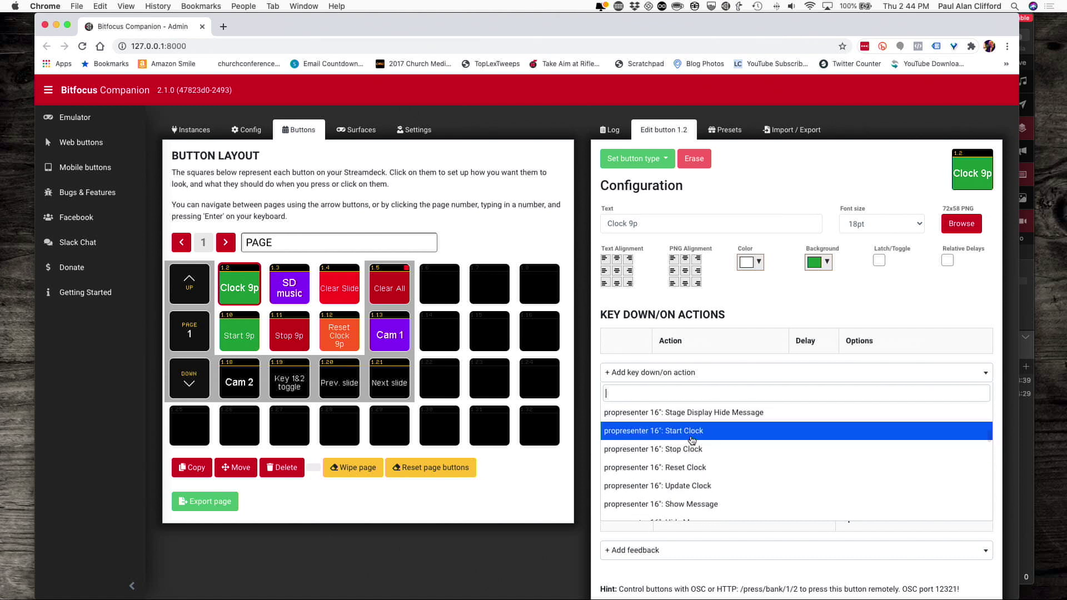
- Add a 'propresenter: Start Clock' action and select its clock number 0
{"action": "left_click", "coordinate": [692, 440]}
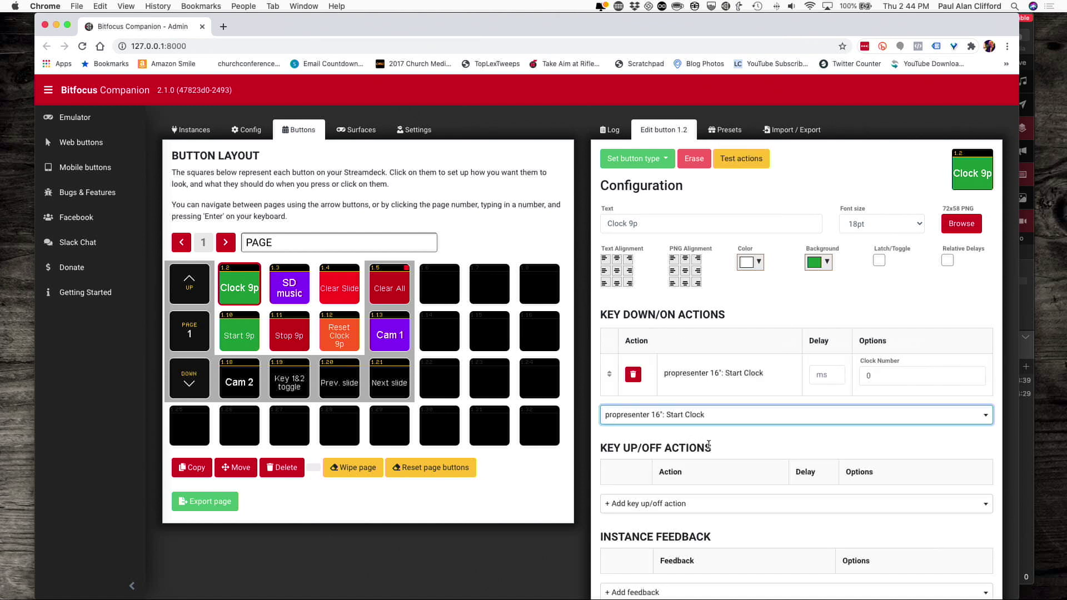
{"action": "scroll", "coordinate": [750, 454], "scroll_direction": "down", "scroll_amount": 1}
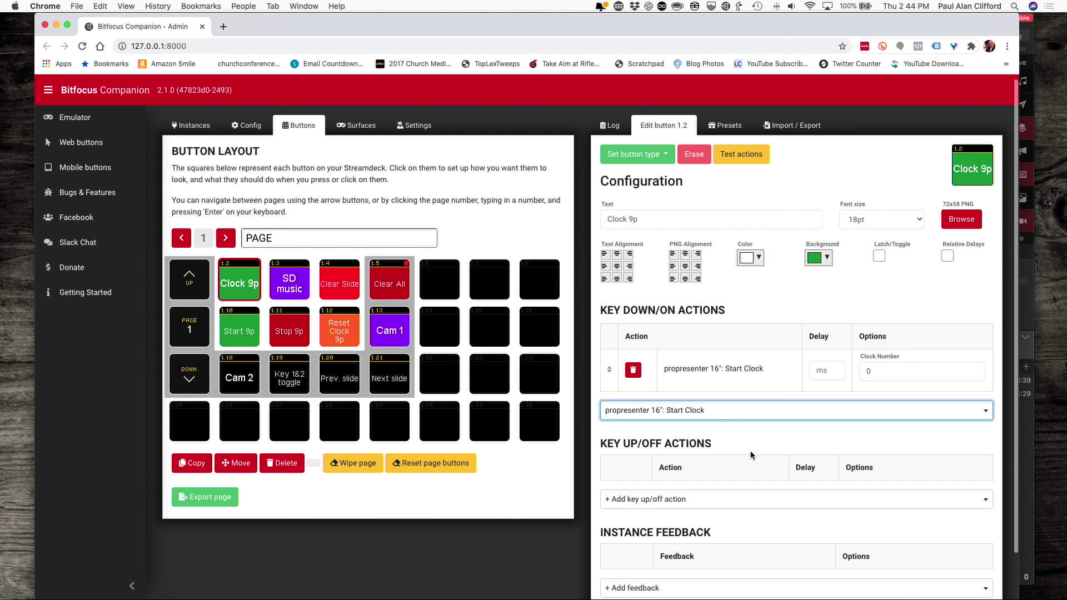
{"action": "left_click", "coordinate": [874, 367]}
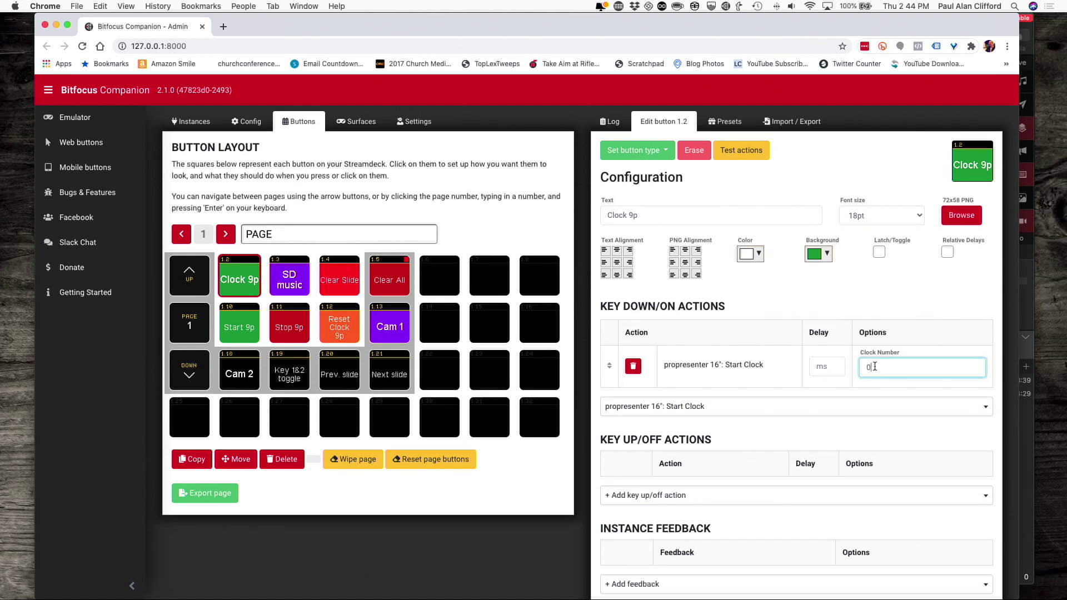
{"action": "left_click_drag", "start_coordinate": [874, 366], "coordinate": [857, 365]}
{"action": "left_click", "coordinate": [1026, 353]}
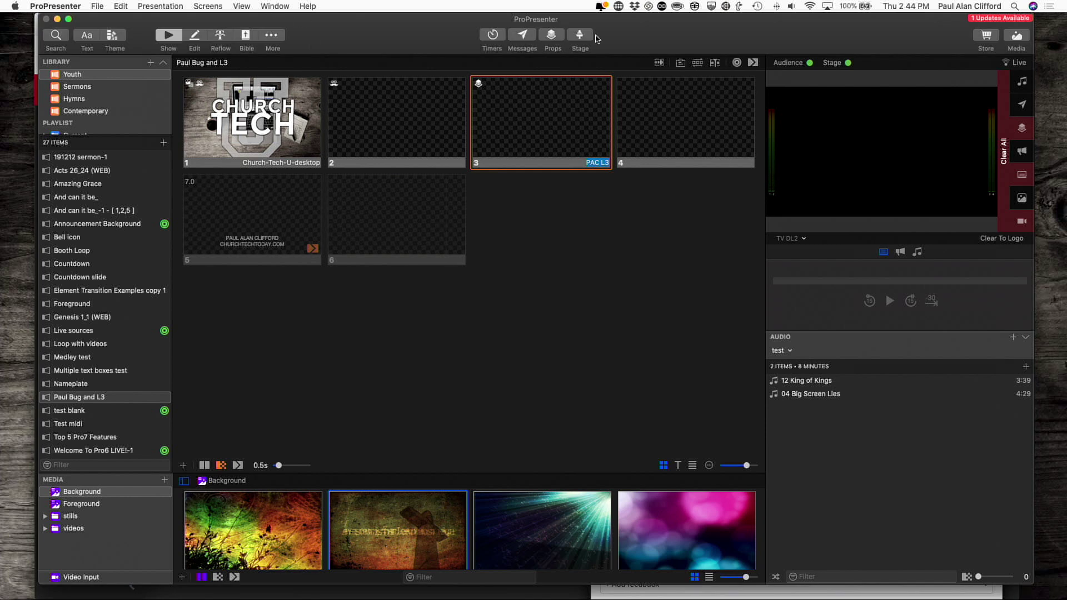
{"action": "left_click", "coordinate": [493, 36]}
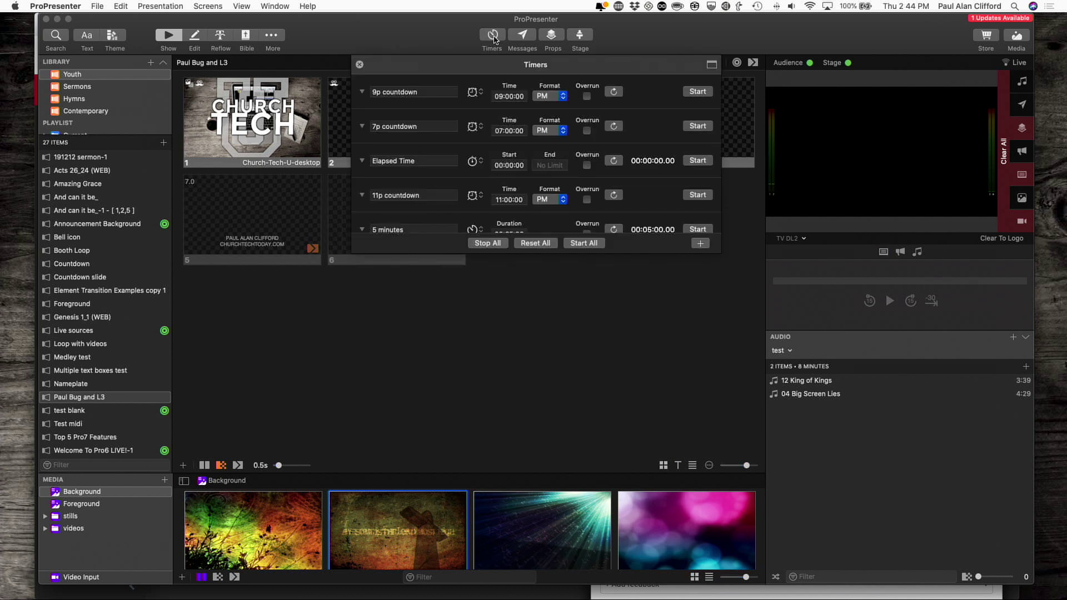
{"action": "scroll", "coordinate": [439, 106], "scroll_direction": "up", "scroll_amount": 2}
{"action": "left_click", "coordinate": [359, 65]}
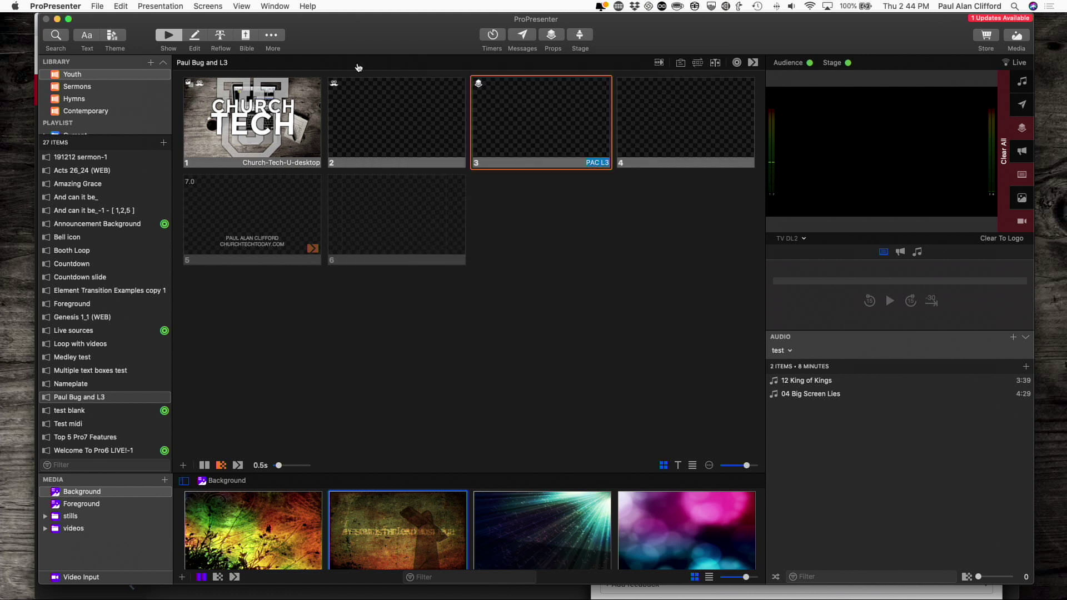
{"action": "key", "text": "super+Tab"}
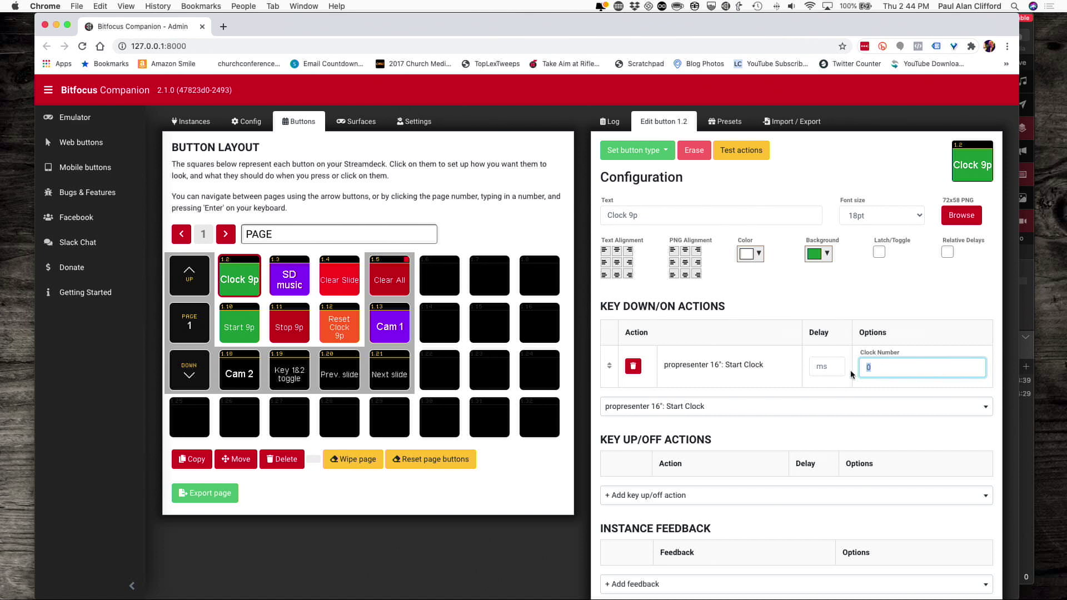
{"action": "scroll", "coordinate": [878, 362], "scroll_direction": "down", "scroll_amount": 2}
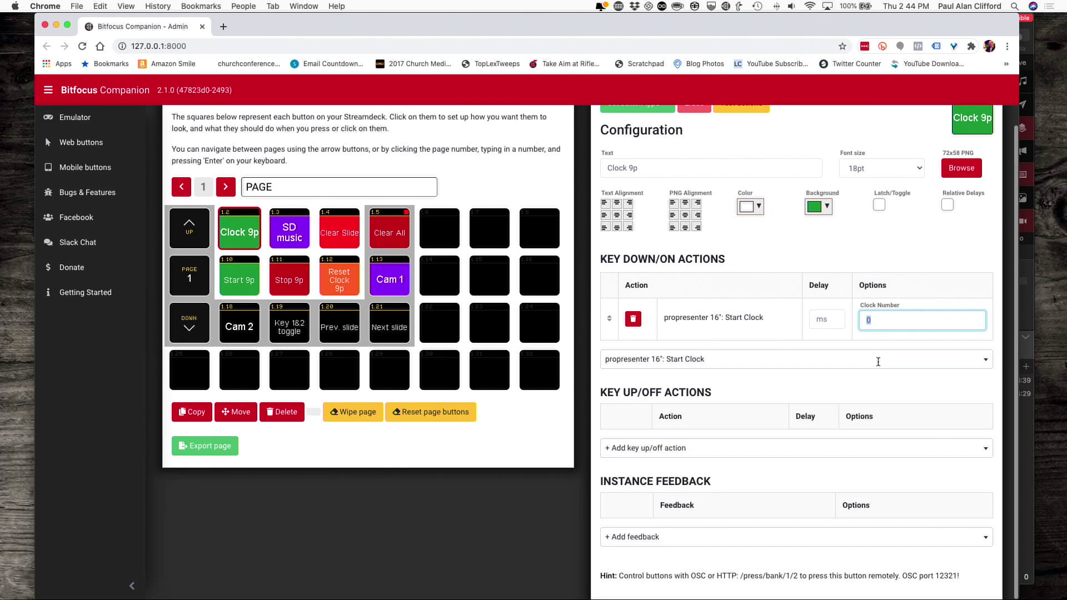
{"action": "left_click", "coordinate": [643, 538]}
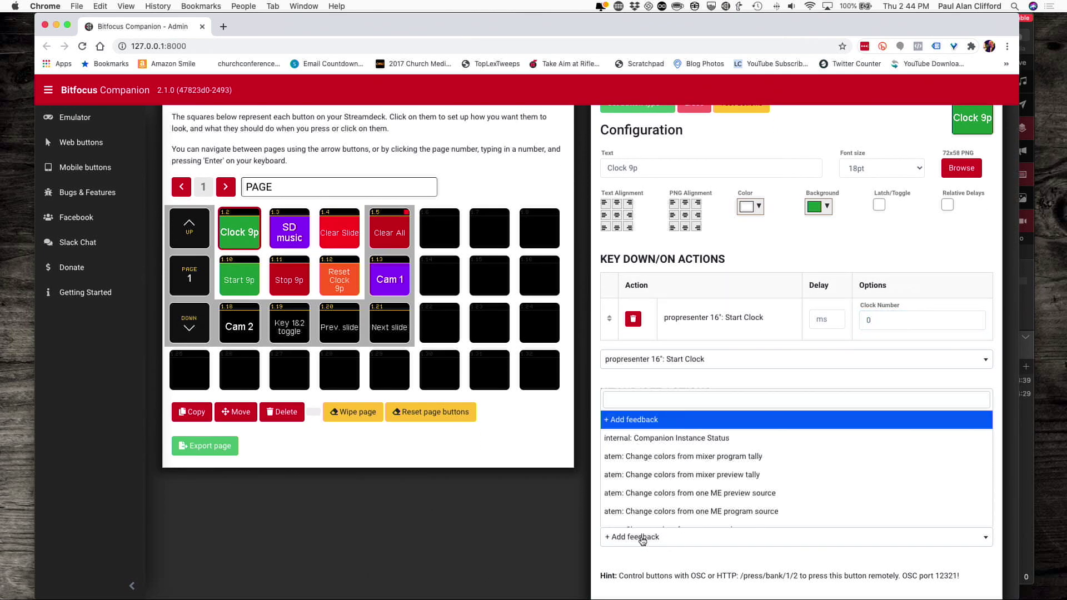
{"action": "scroll", "coordinate": [664, 508], "scroll_direction": "down", "scroll_amount": 2}
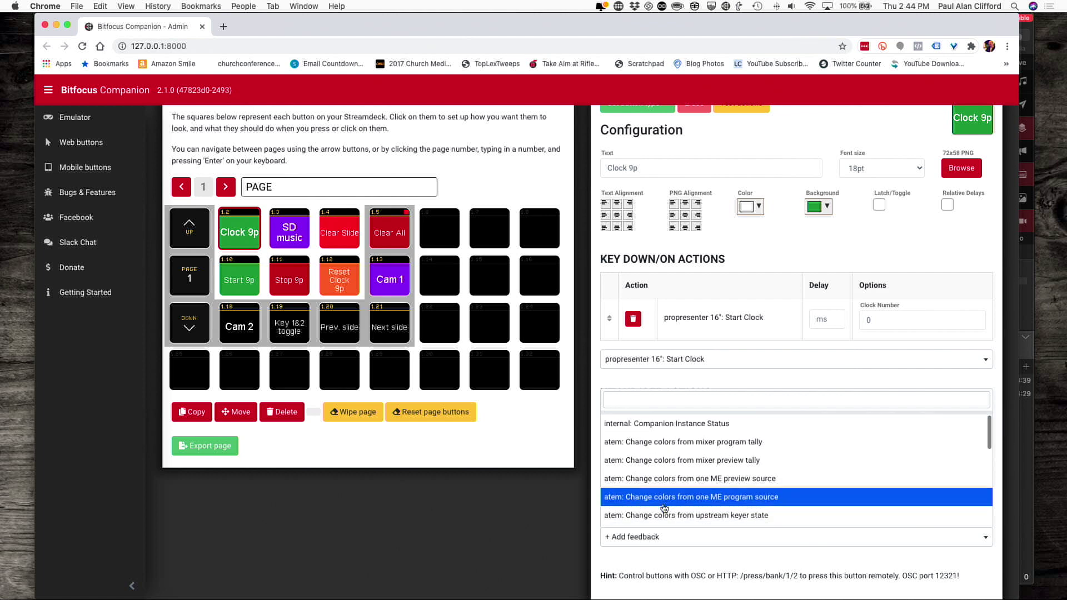
{"action": "scroll", "coordinate": [665, 508], "scroll_direction": "down", "scroll_amount": 5}
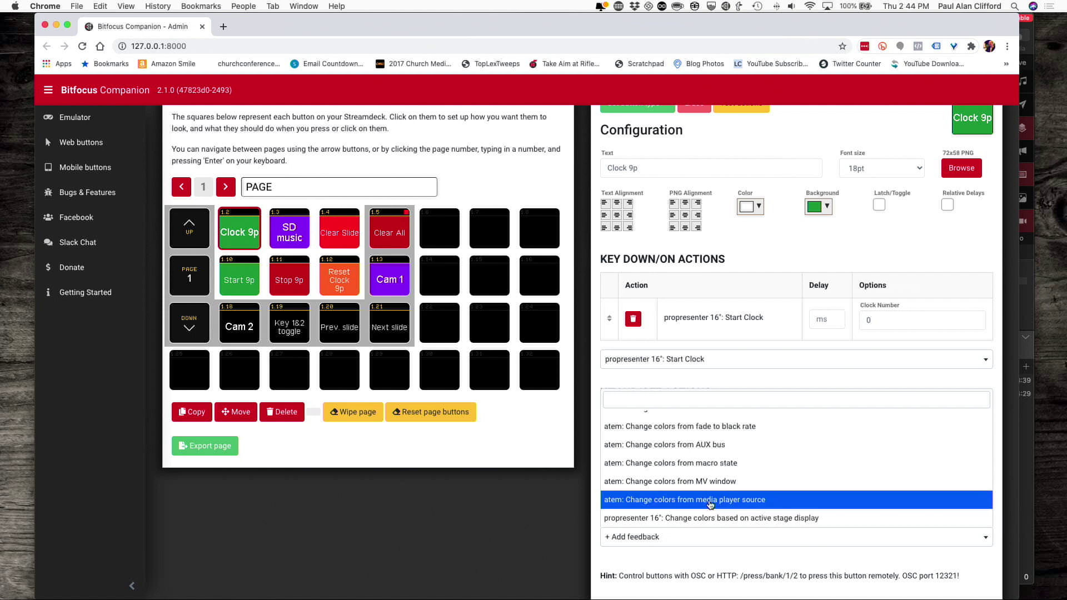
{"action": "scroll", "coordinate": [709, 516], "scroll_direction": "up", "scroll_amount": 5}
{"action": "scroll", "coordinate": [710, 505], "scroll_direction": "up", "scroll_amount": 5}
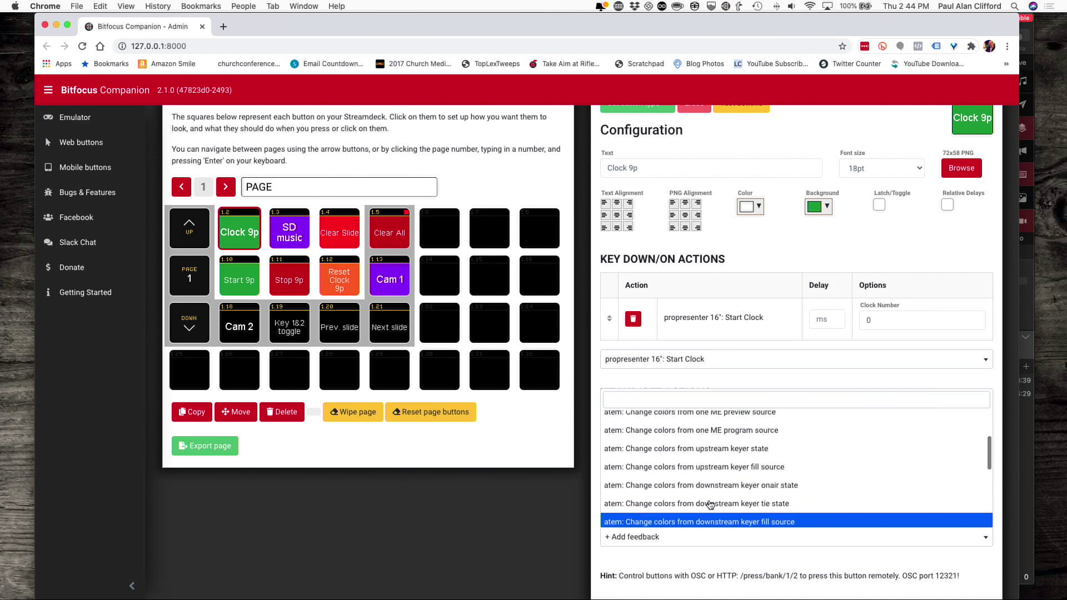
{"action": "left_click", "coordinate": [778, 364]}
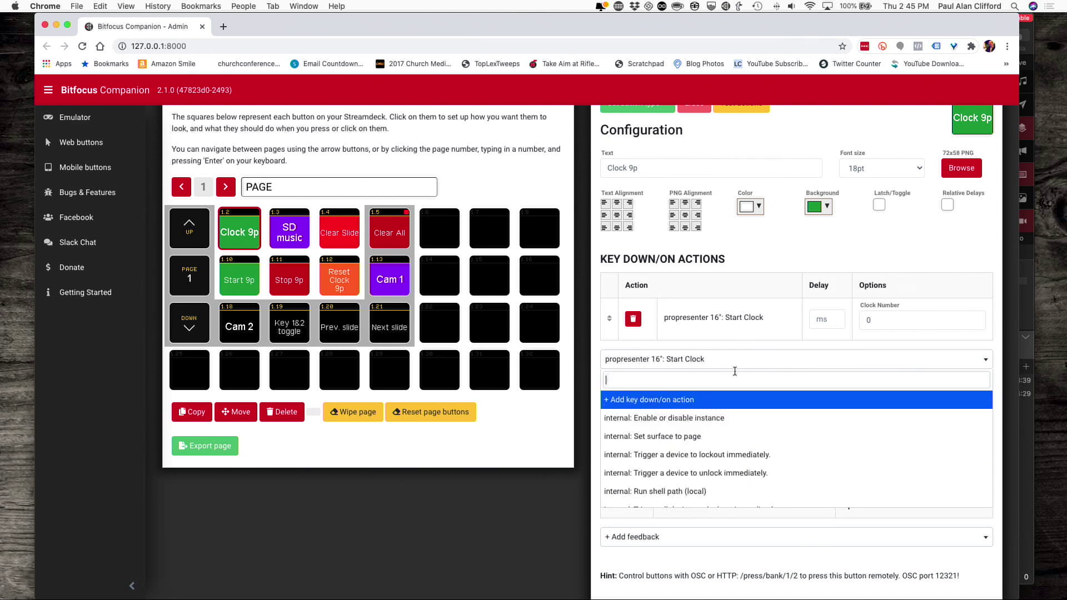
{"action": "left_click", "coordinate": [761, 359]}
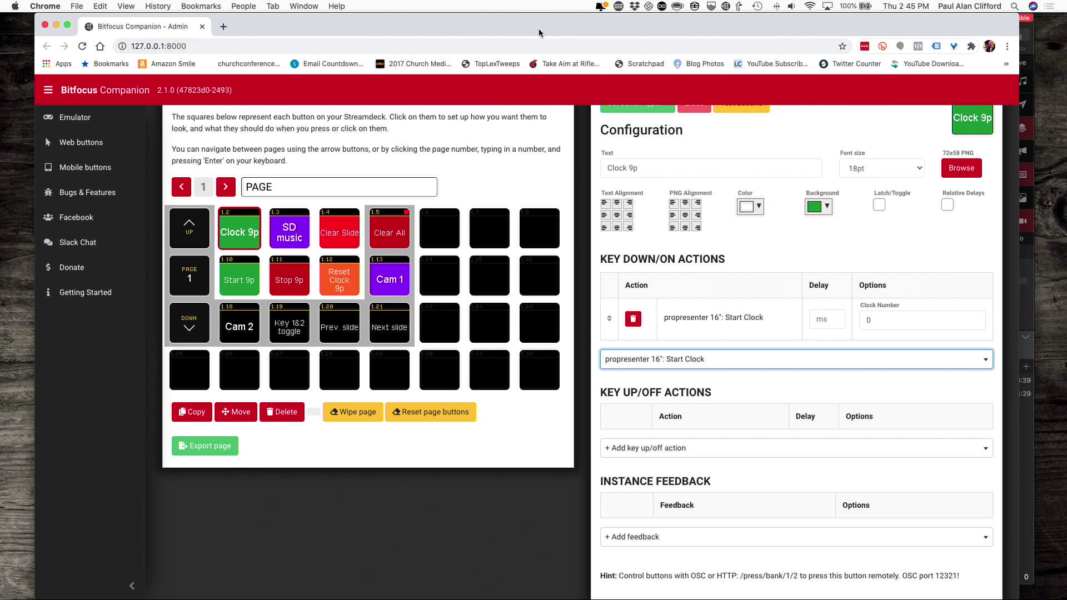
{"action": "left_click_drag", "start_coordinate": [539, 33], "coordinate": [513, 33]}
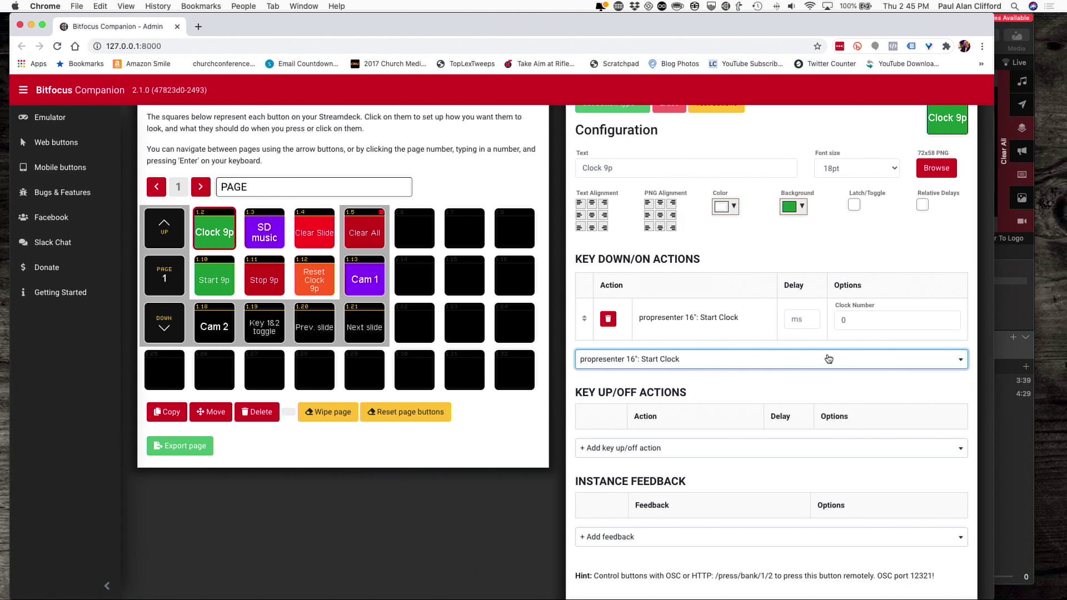
{"action": "left_click", "coordinate": [1016, 353]}
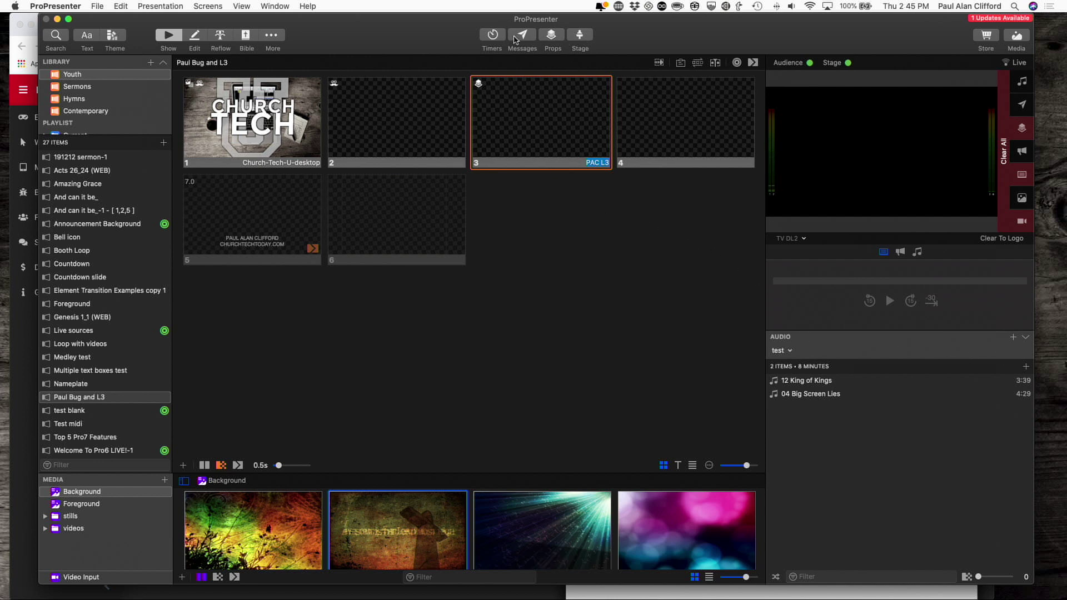
{"action": "left_click", "coordinate": [493, 38]}
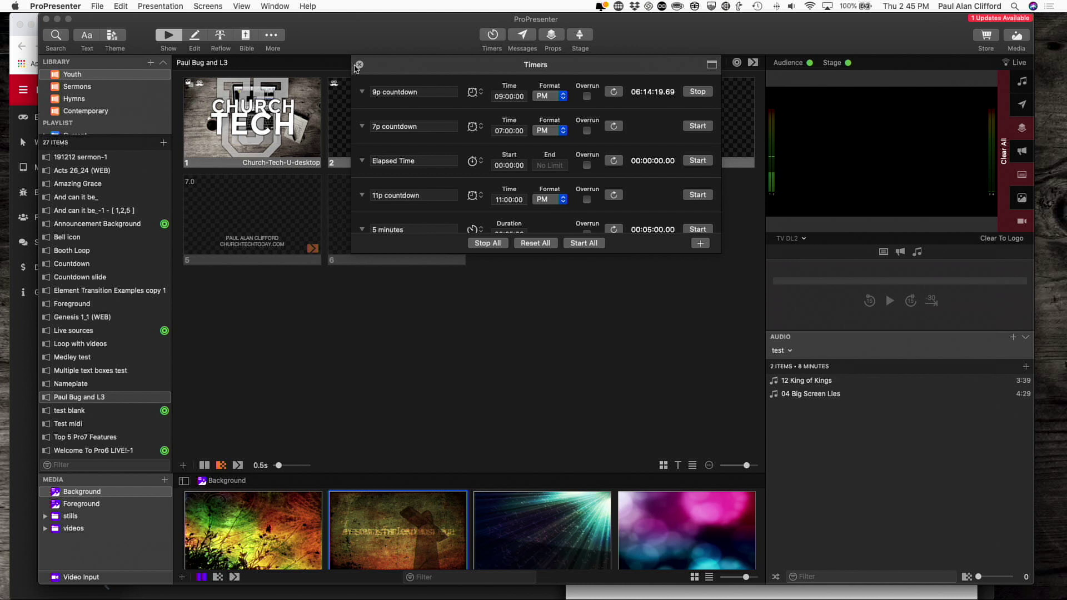
{"action": "left_click", "coordinate": [359, 65]}
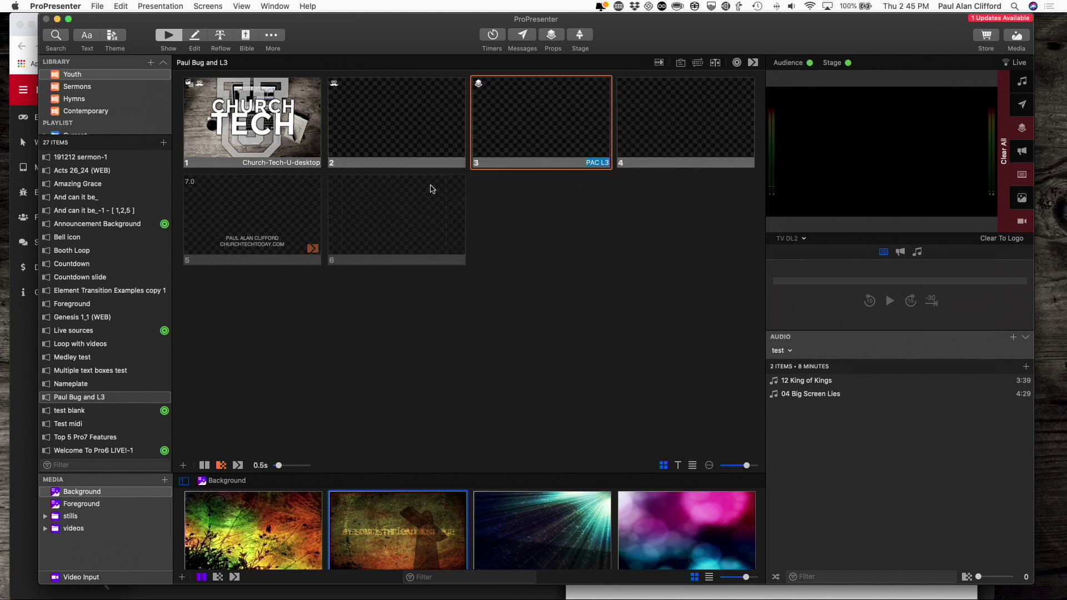
{"action": "left_click", "coordinate": [23, 350]}
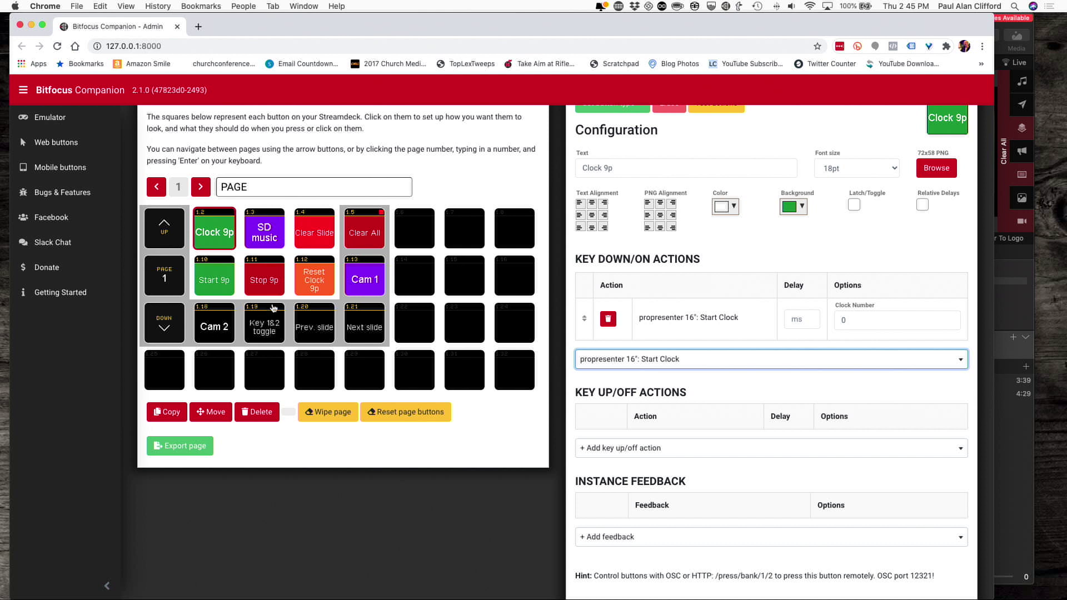
- Open button 1.3 SD music and confirm its action targets Stage Screen 1
{"action": "left_click", "coordinate": [269, 234]}
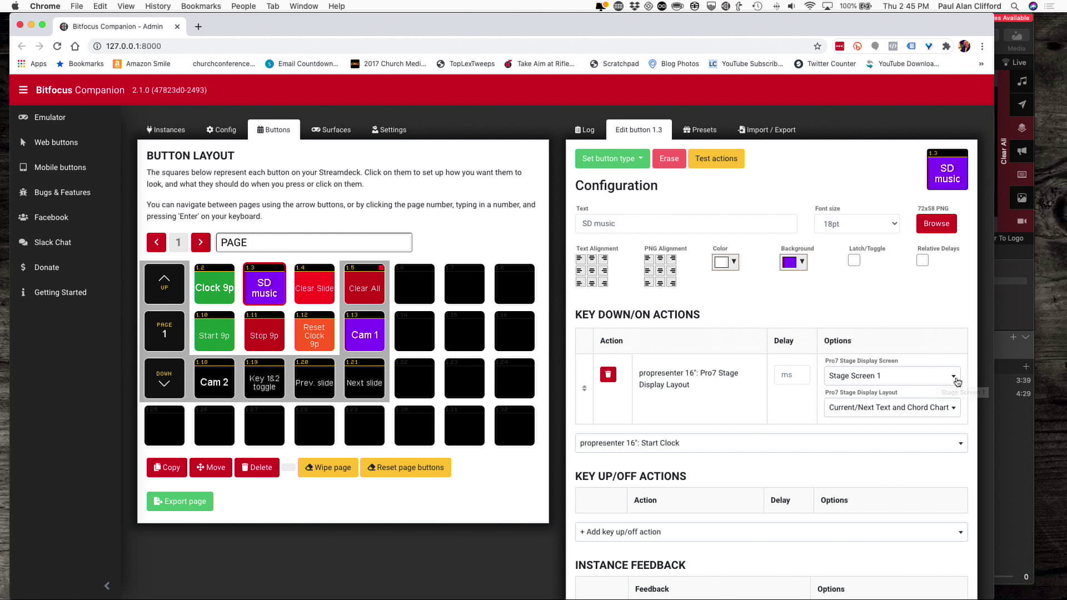
{"action": "left_click", "coordinate": [940, 380]}
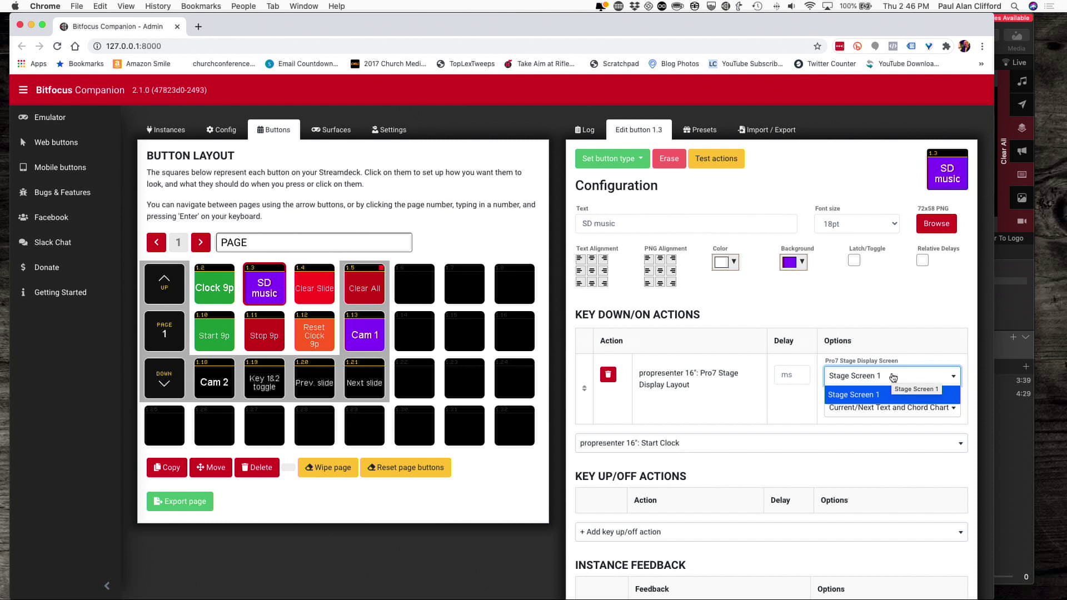
{"action": "left_click", "coordinate": [910, 355]}
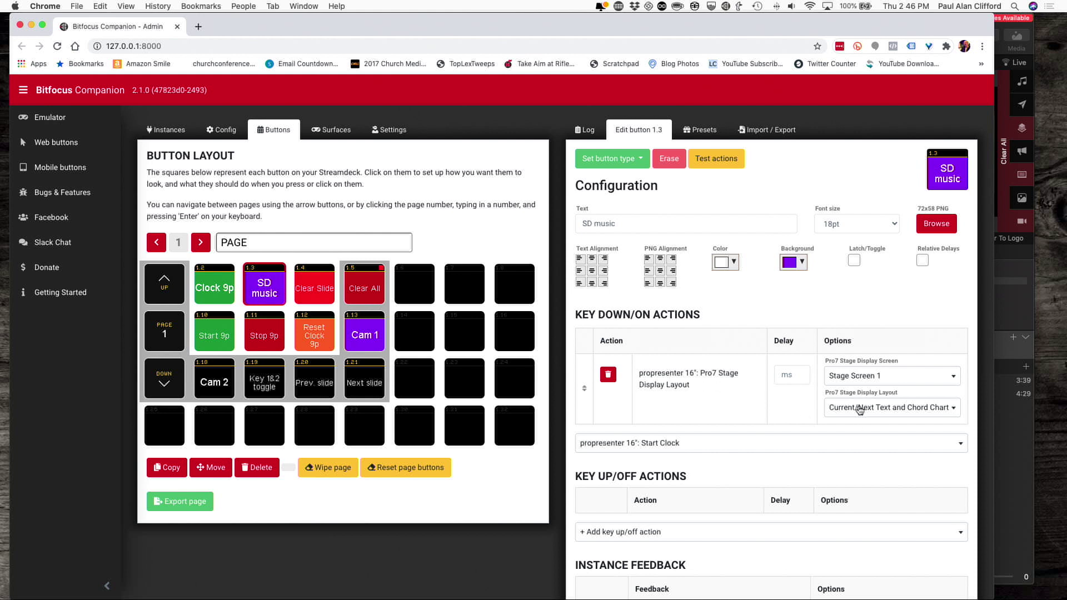
- Review the stage display layout choices without changing them, then open button 1.5 Clear All
{"action": "left_click", "coordinate": [955, 411]}
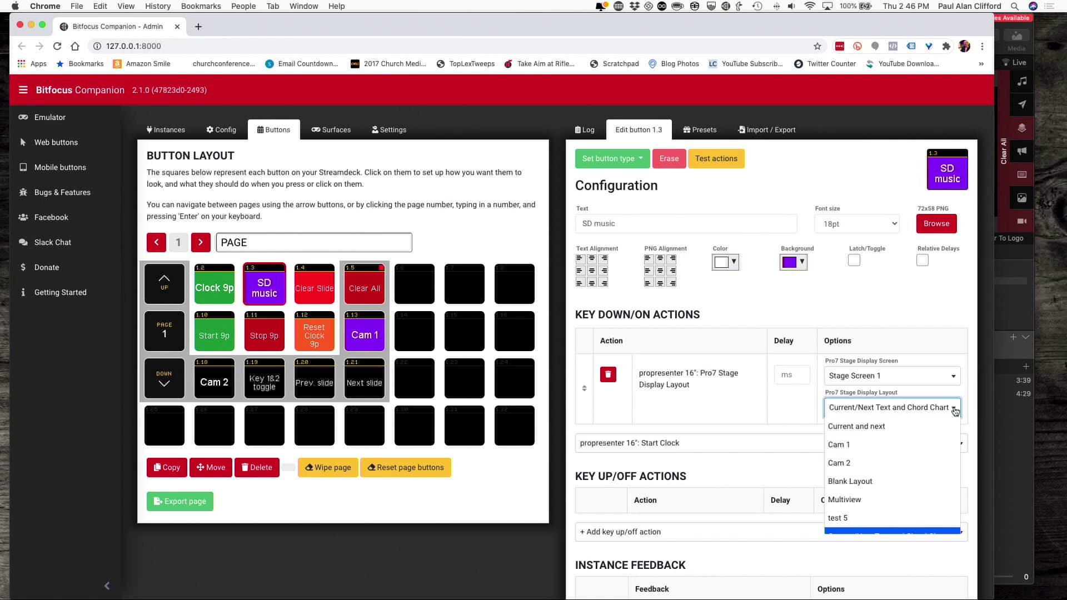
{"action": "scroll", "coordinate": [911, 472], "scroll_direction": "down", "scroll_amount": 1}
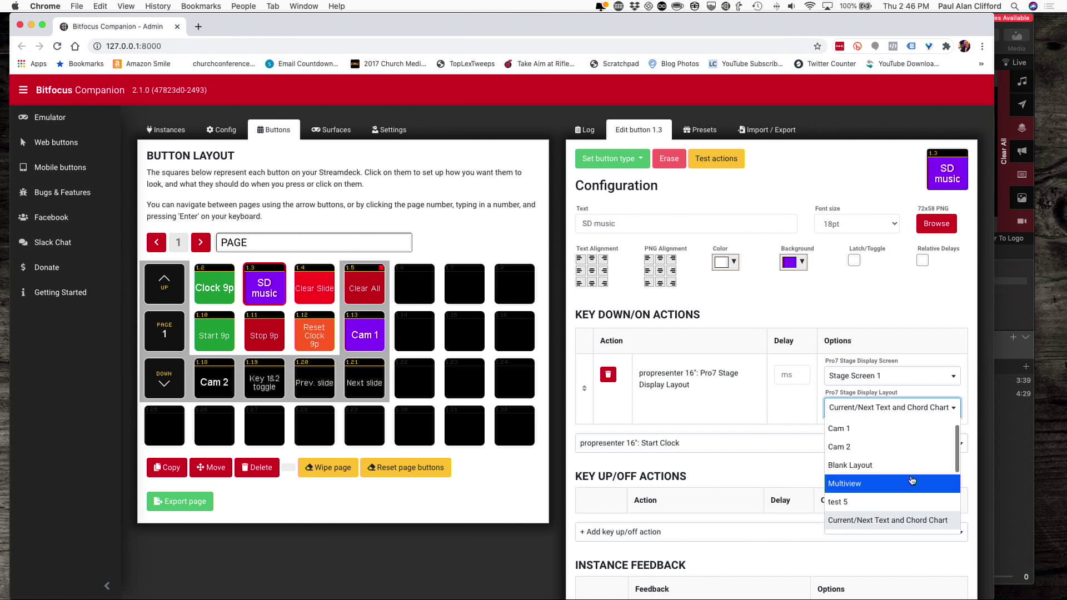
{"action": "scroll", "coordinate": [911, 481], "scroll_direction": "down", "scroll_amount": 5}
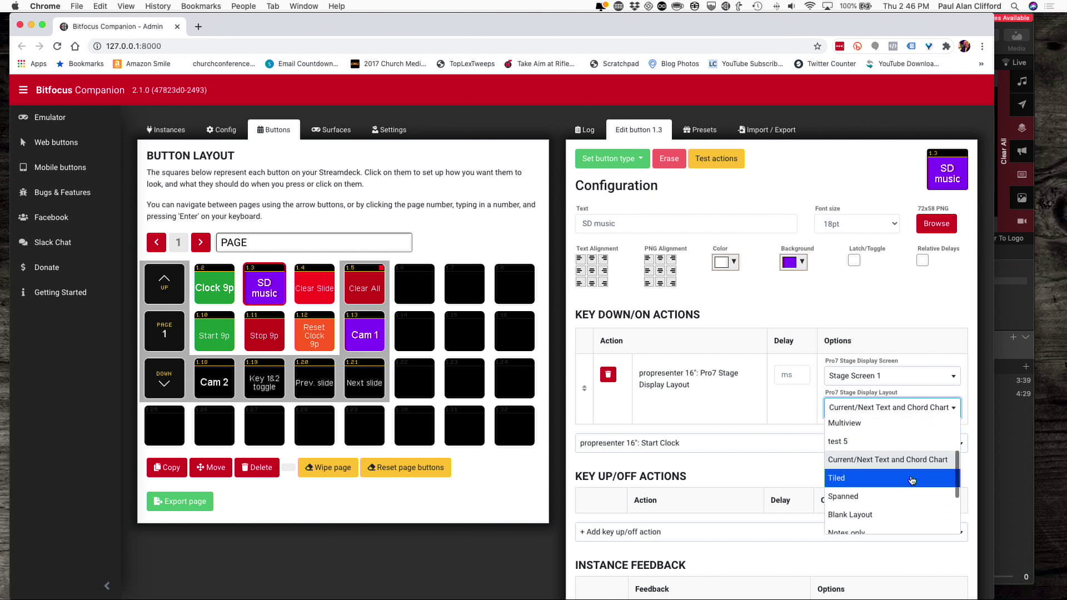
{"action": "scroll", "coordinate": [912, 481], "scroll_direction": "down", "scroll_amount": 3}
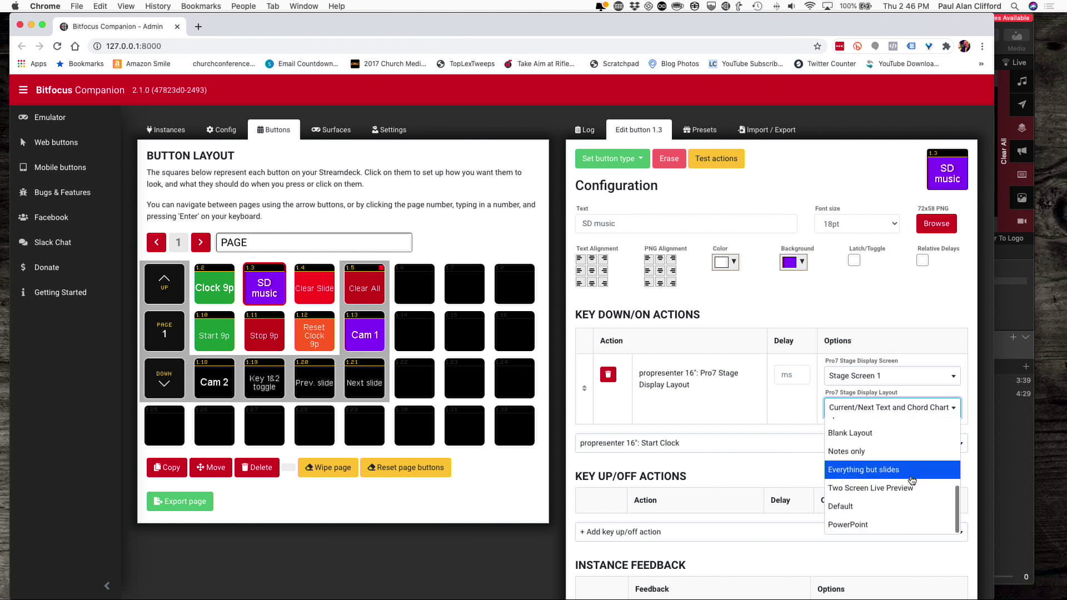
{"action": "scroll", "coordinate": [911, 503], "scroll_direction": "up", "scroll_amount": 10}
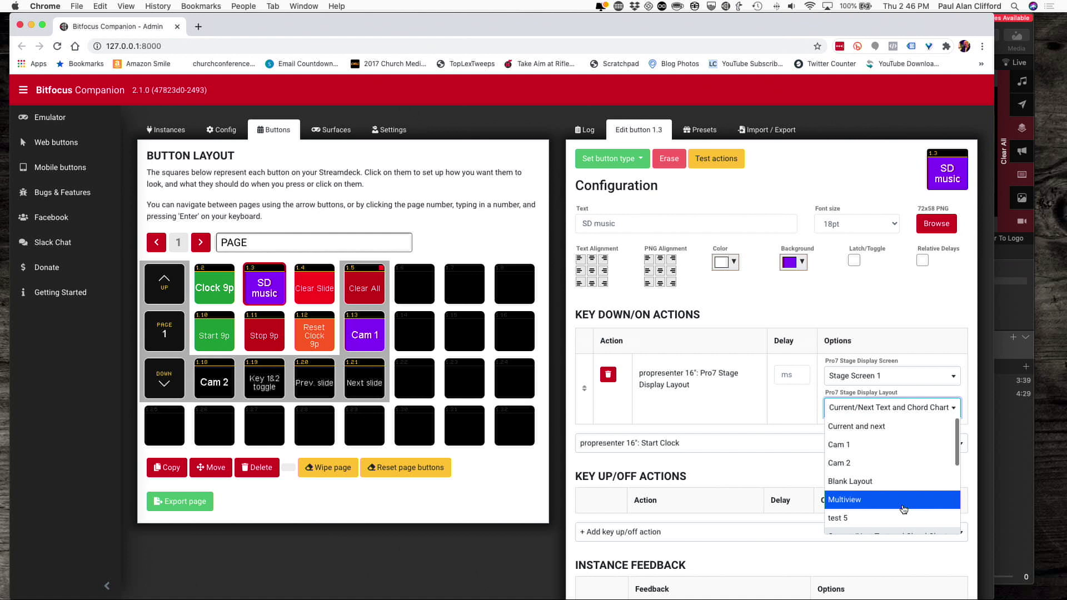
{"action": "left_click", "coordinate": [794, 407]}
{"action": "scroll", "coordinate": [794, 407], "scroll_direction": "down", "scroll_amount": 3}
{"action": "scroll", "coordinate": [795, 407], "scroll_direction": "up", "scroll_amount": 3}
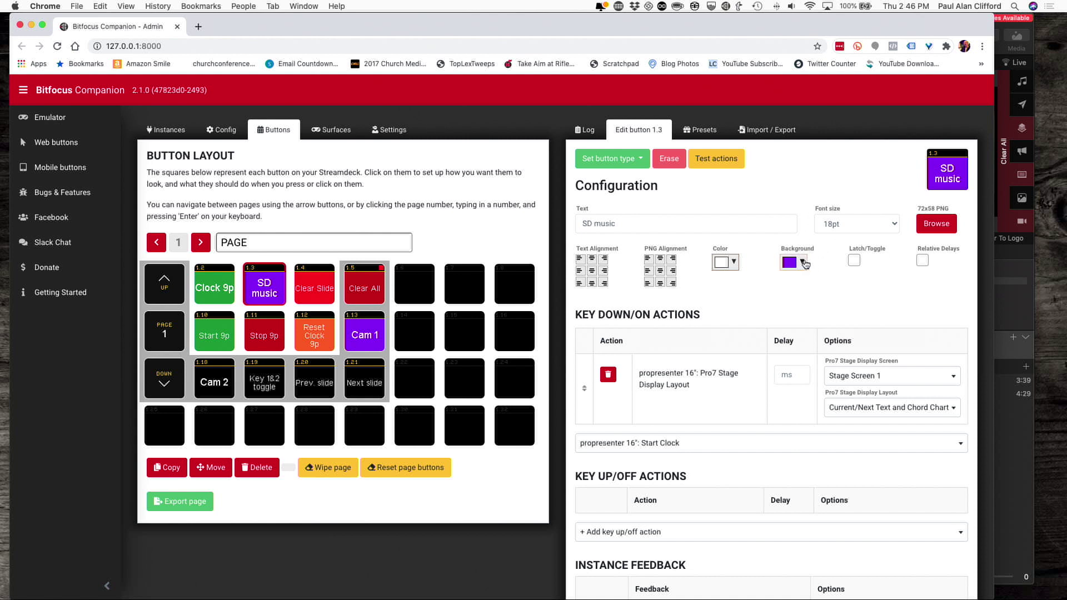
{"action": "left_click", "coordinate": [370, 293]}
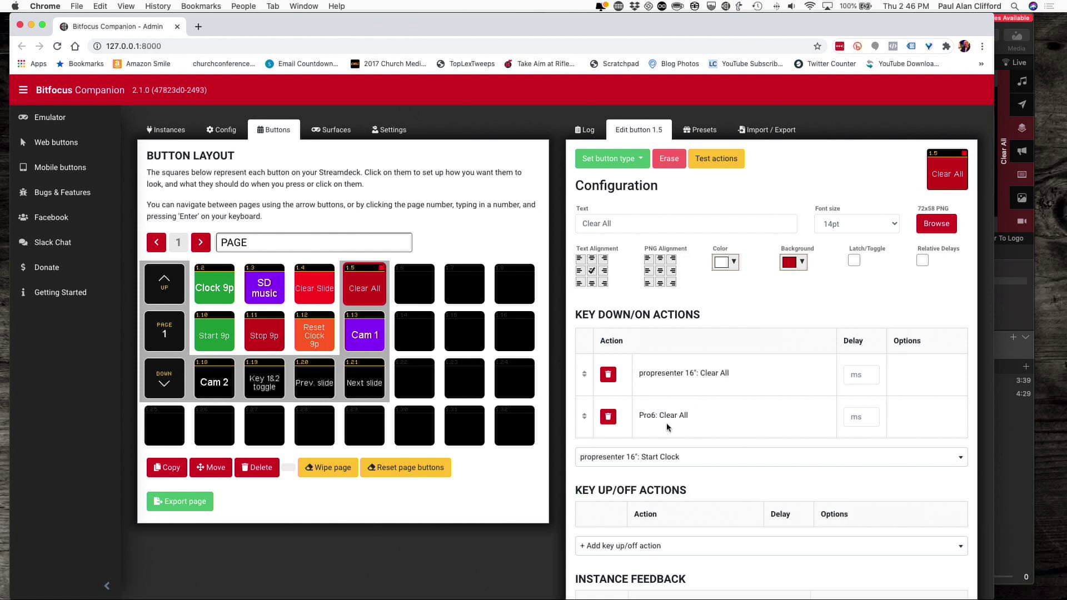
- Review Clear All's stacked ProPresenter and Pro6 actions, then switch to ProPresenter
{"action": "scroll", "coordinate": [677, 414], "scroll_direction": "down", "scroll_amount": 3}
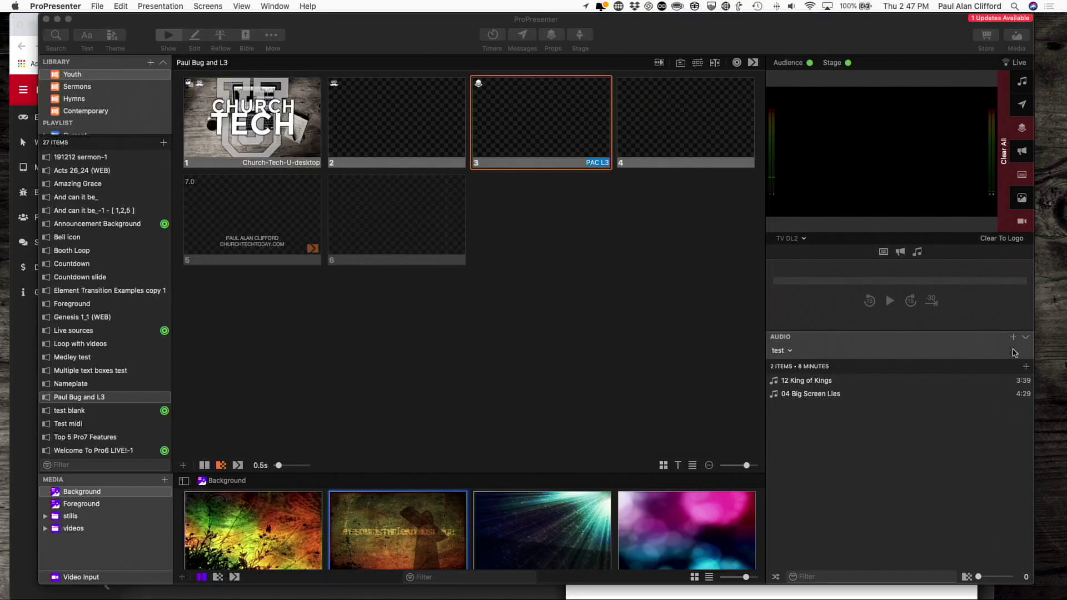
{"action": "left_click", "coordinate": [1013, 352]}
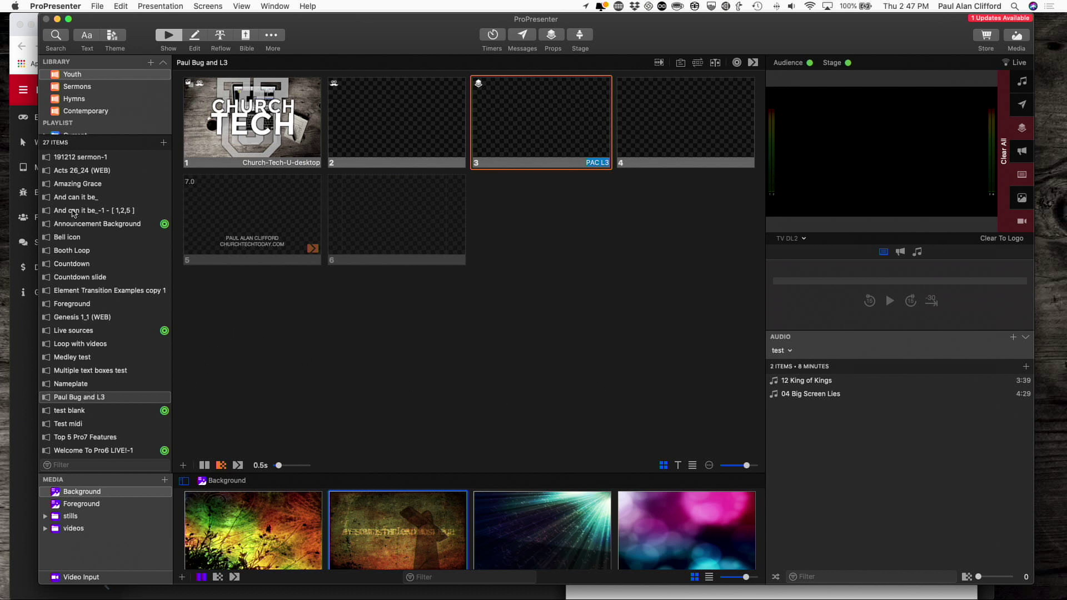
- Put slide 2 of 'And can it be' live, clear all with F1, then take T3i Input 3 live
{"action": "left_click", "coordinate": [75, 211]}
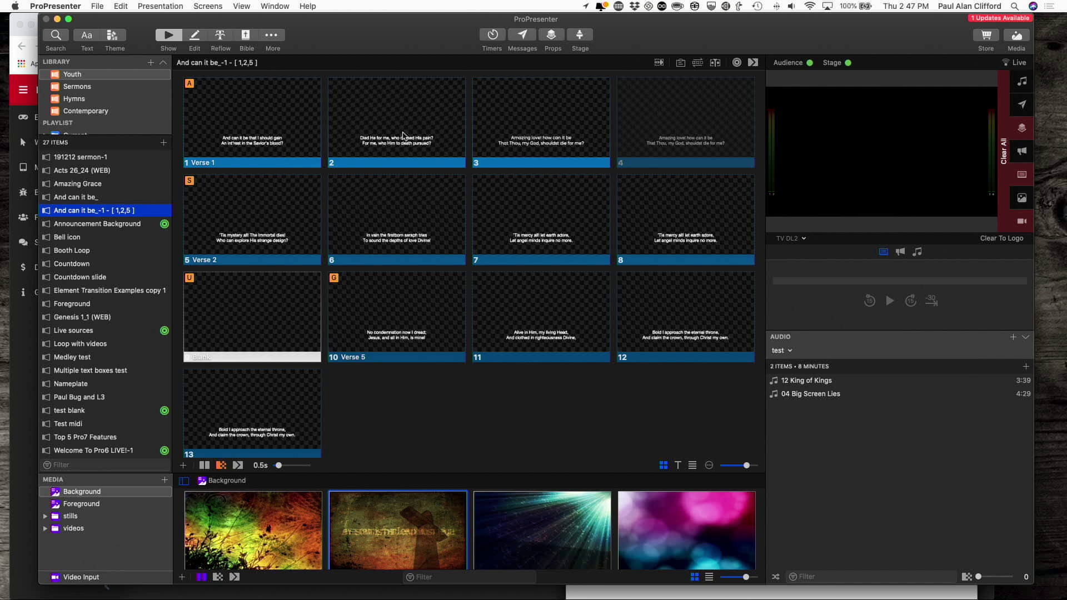
{"action": "left_click", "coordinate": [404, 136]}
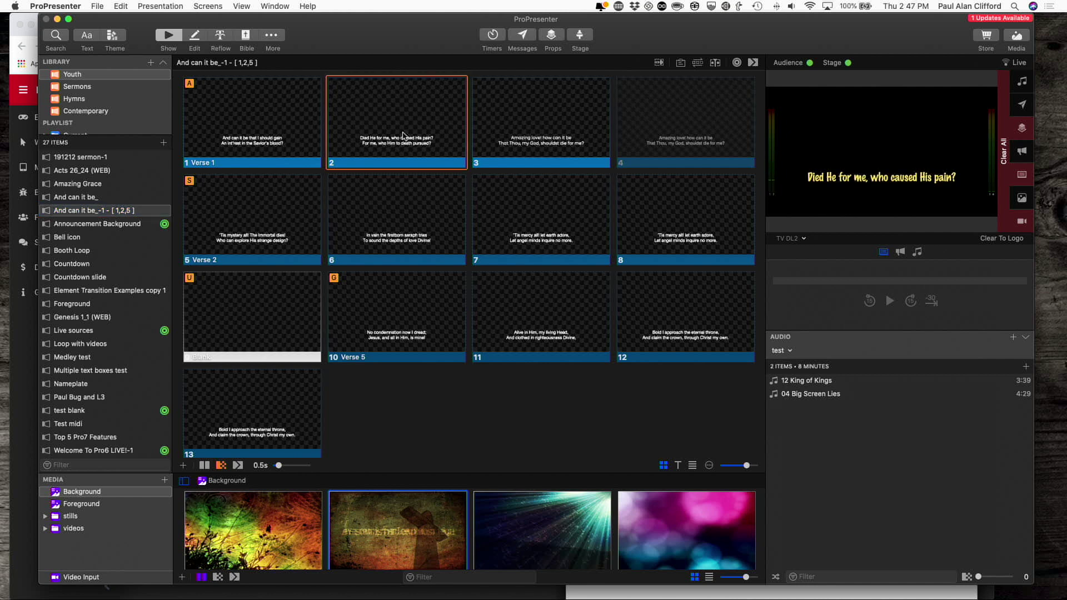
{"action": "key", "text": "F1"}
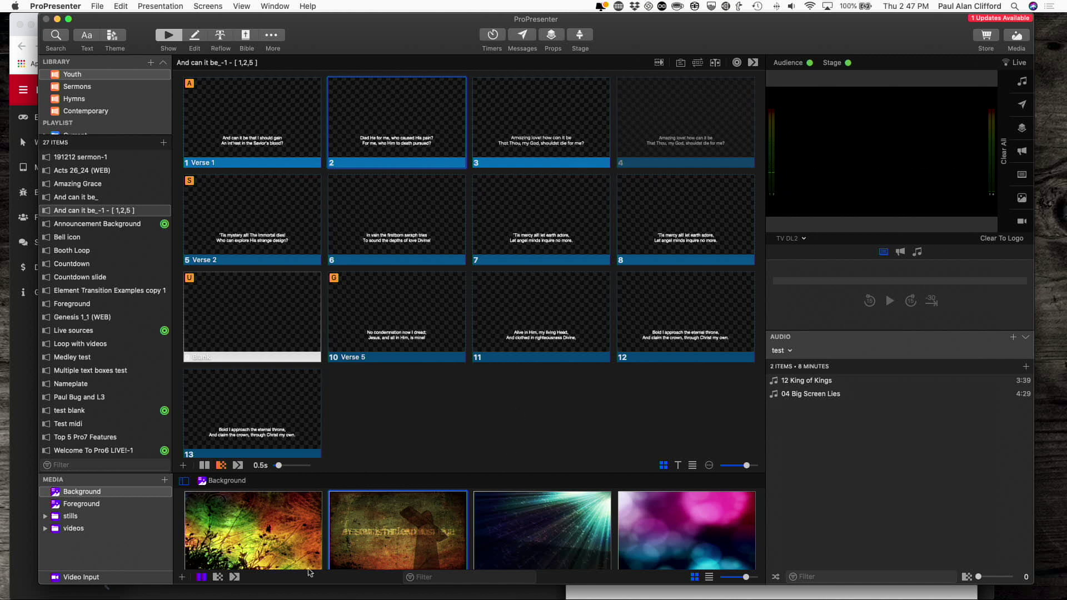
{"action": "left_click", "coordinate": [85, 579]}
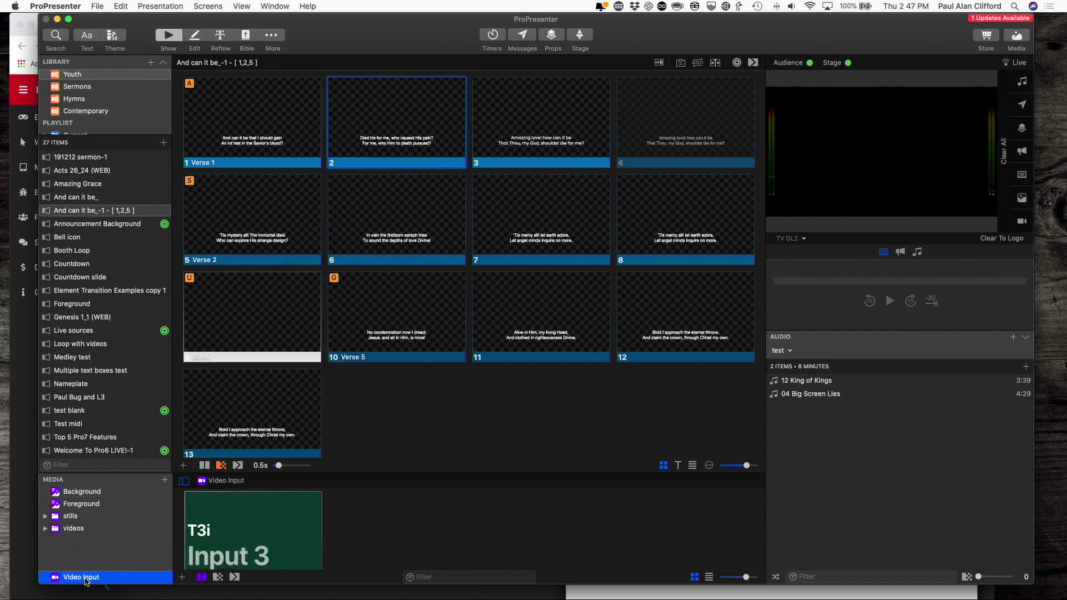
{"action": "left_click", "coordinate": [228, 536]}
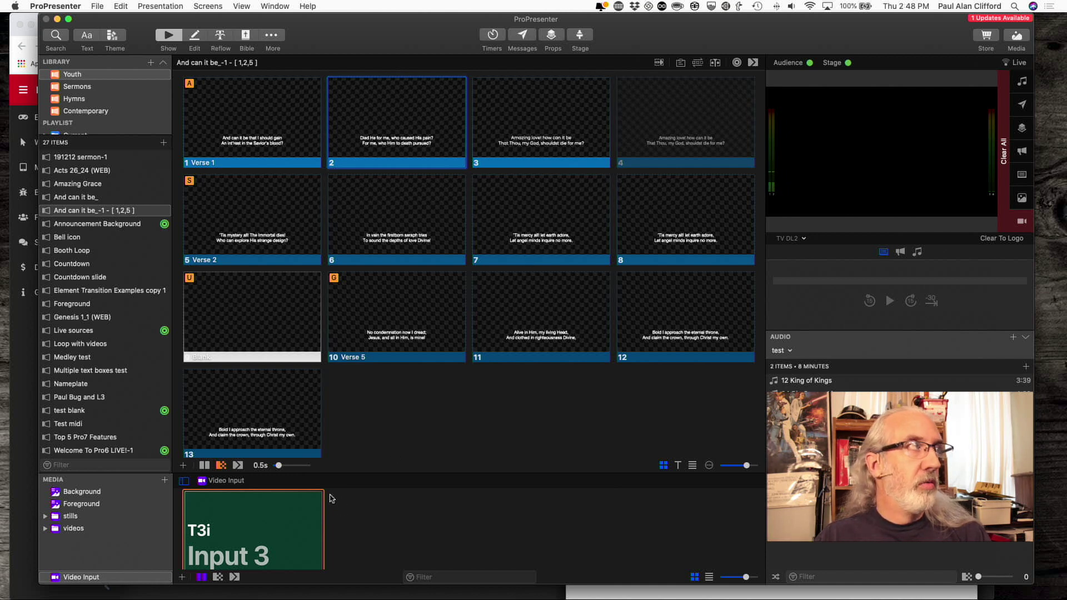
- Back in Companion, advance seven pages to the empty page 8 and open button 8.2 for editing
{"action": "left_click", "coordinate": [25, 36]}
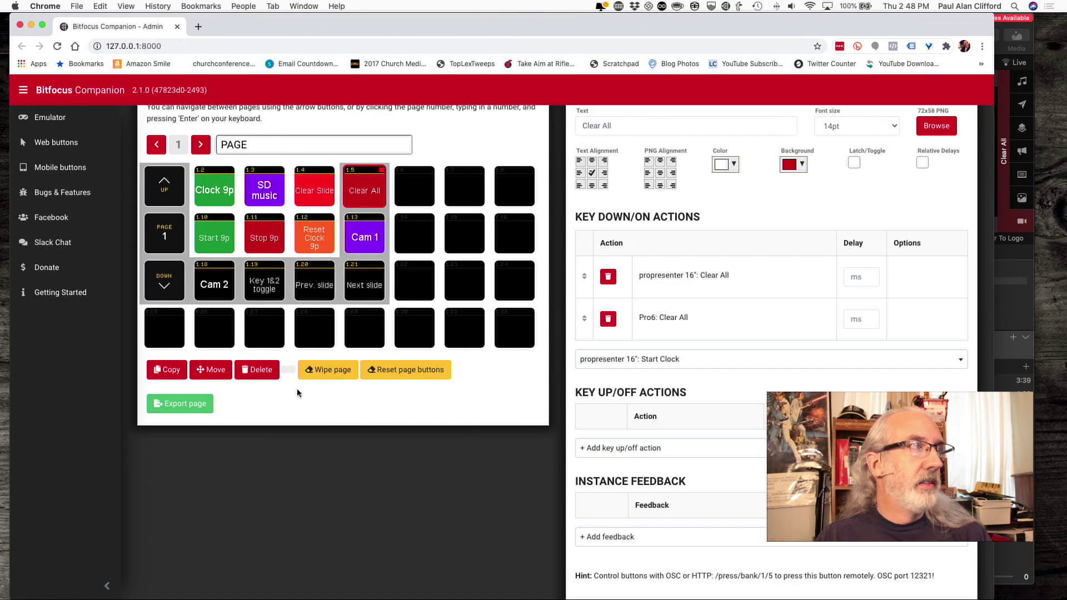
{"action": "left_click", "coordinate": [204, 148]}
{"action": "left_click", "coordinate": [204, 149]}
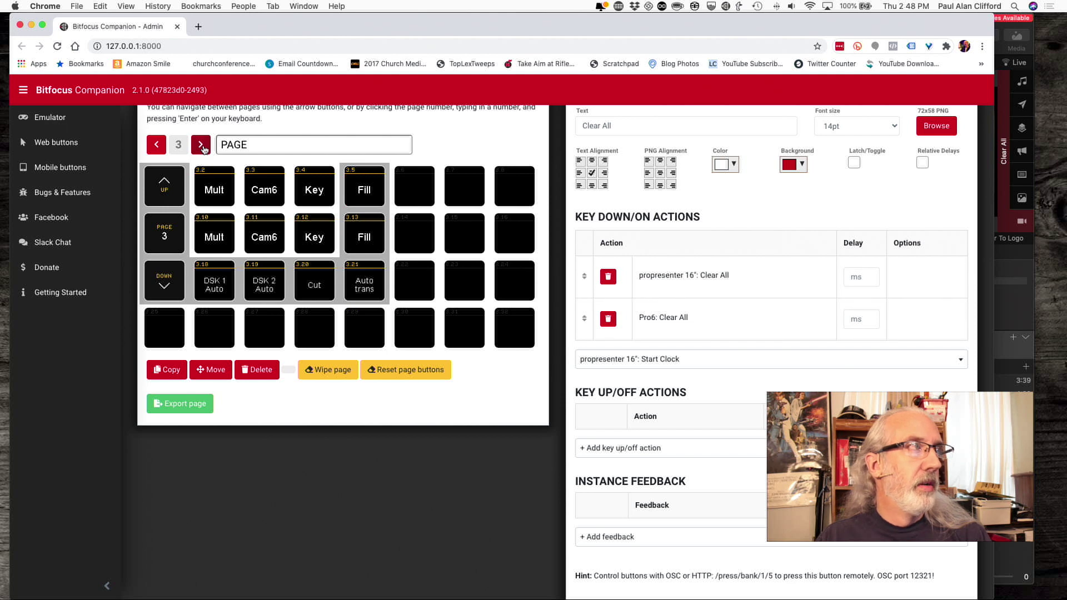
{"action": "left_click", "coordinate": [204, 149]}
{"action": "left_click", "coordinate": [204, 149]}
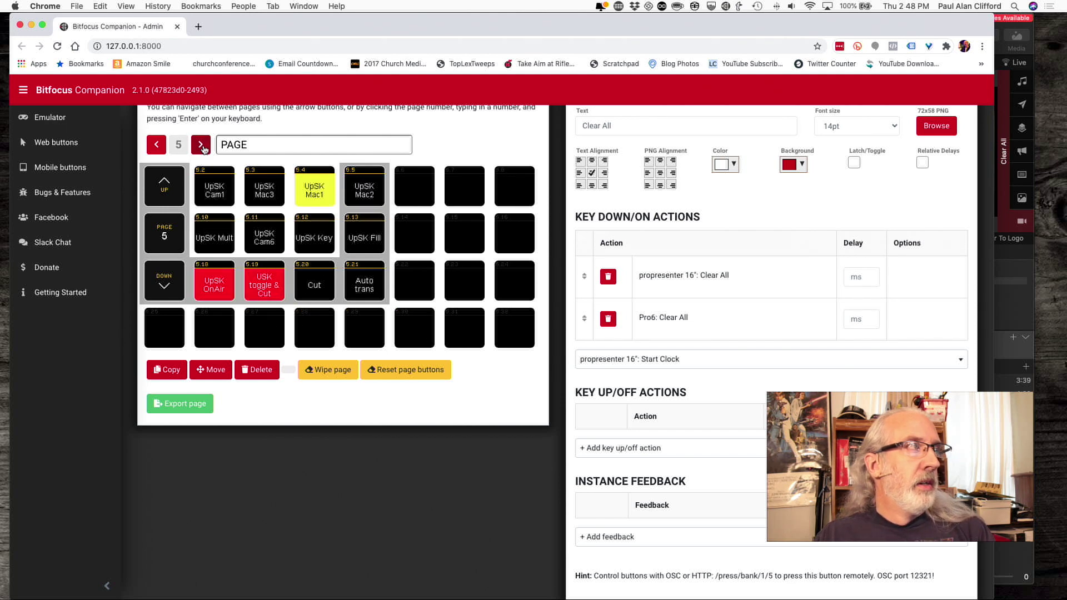
{"action": "left_click", "coordinate": [204, 149]}
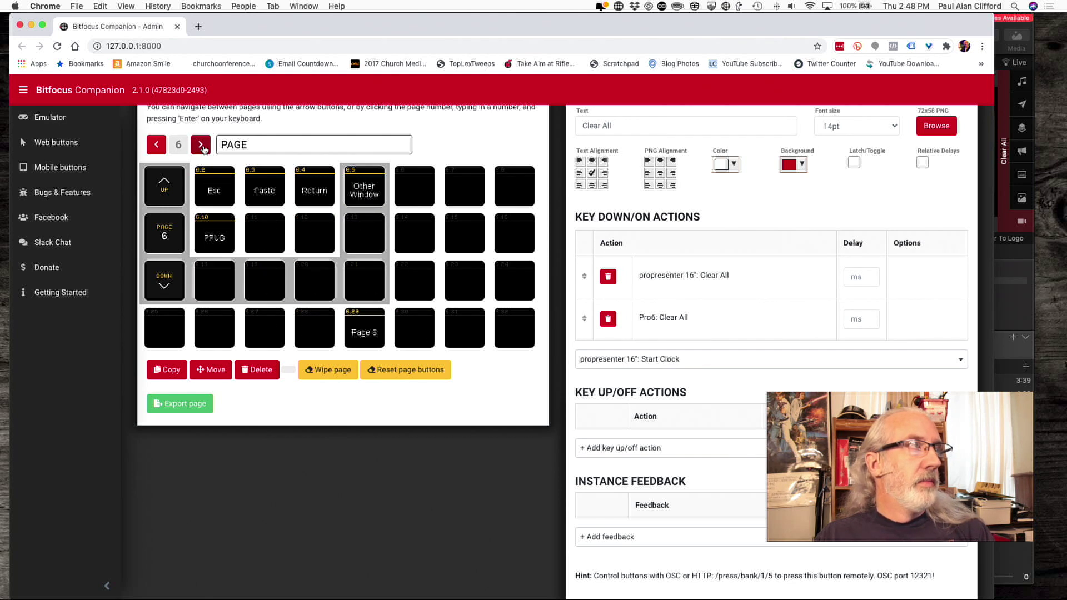
{"action": "left_click", "coordinate": [204, 149]}
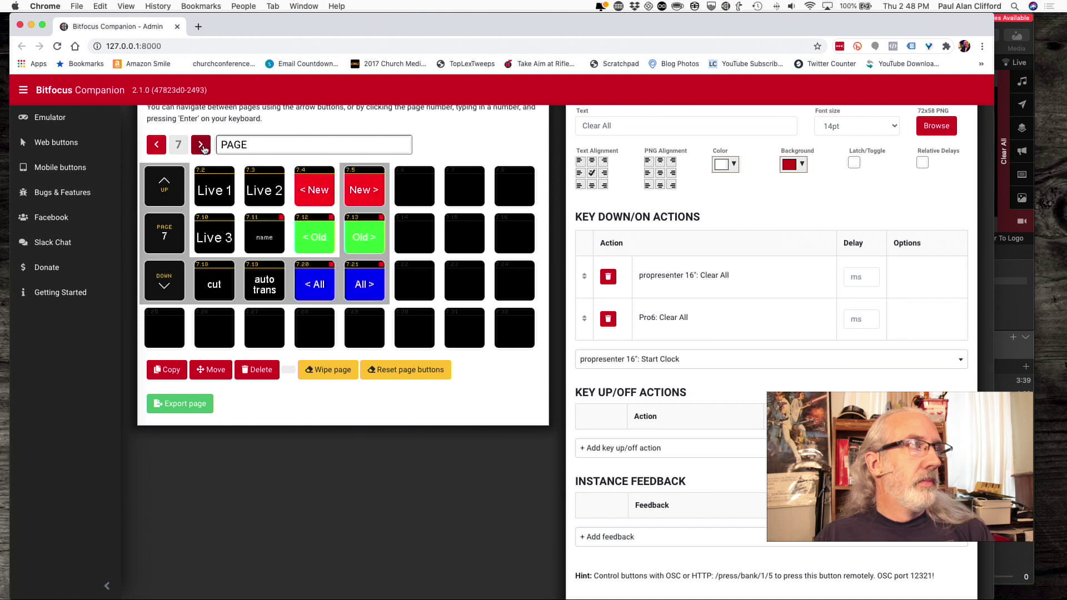
{"action": "left_click", "coordinate": [204, 149]}
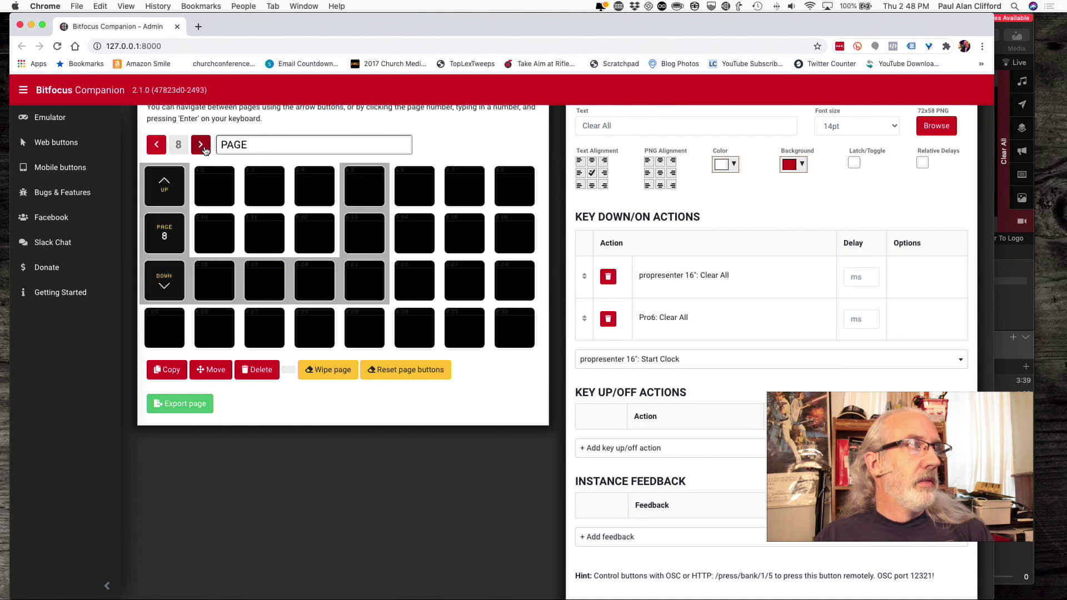
{"action": "left_click", "coordinate": [205, 177]}
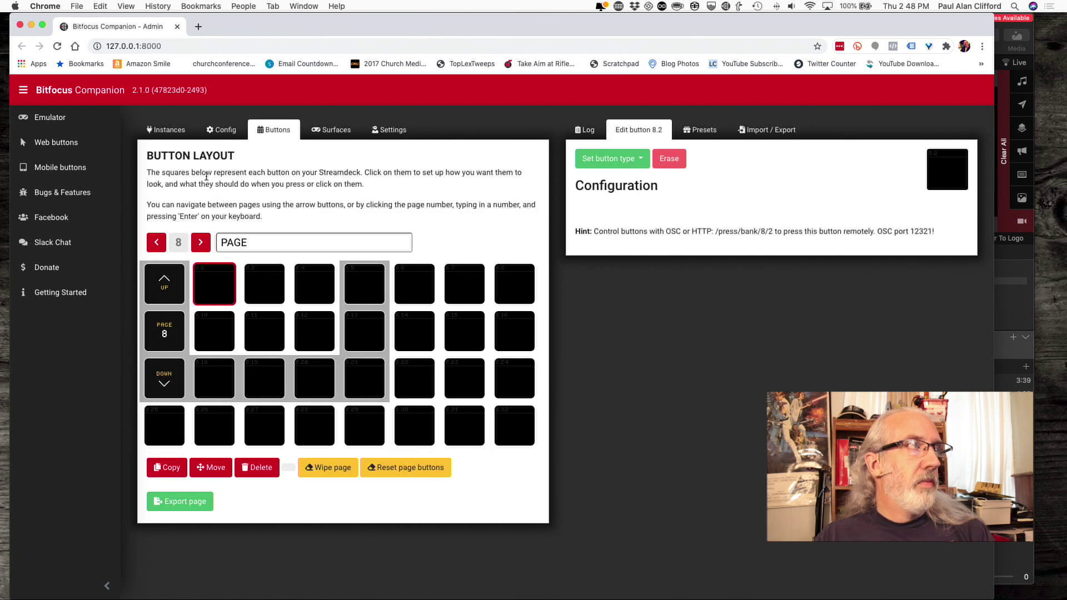
- Make button 8.2 a regular button with the text 'pastor name'
{"action": "left_click", "coordinate": [624, 155]}
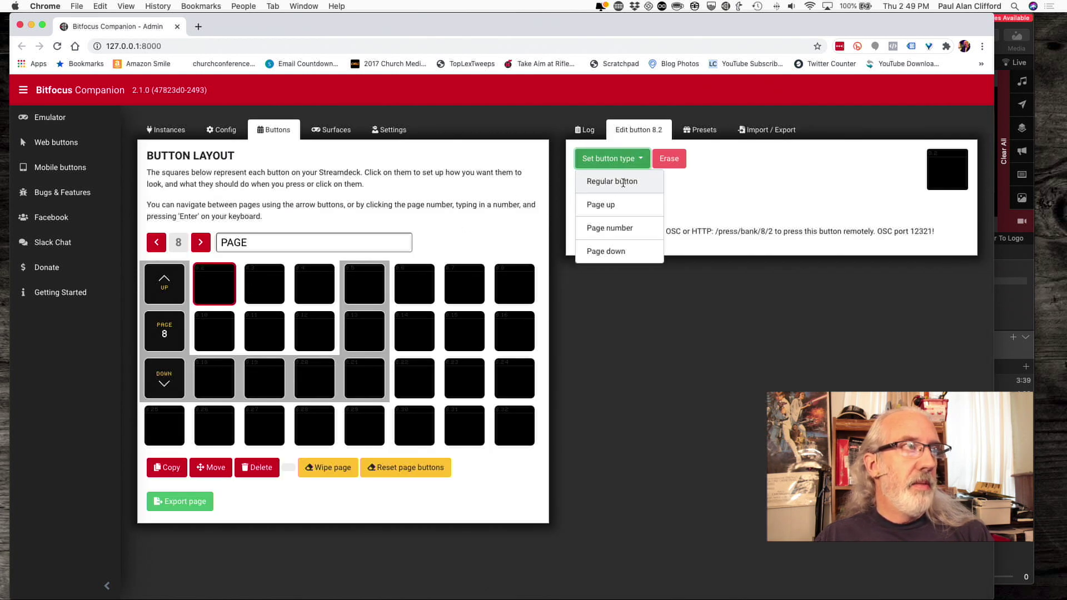
{"action": "left_click", "coordinate": [623, 181]}
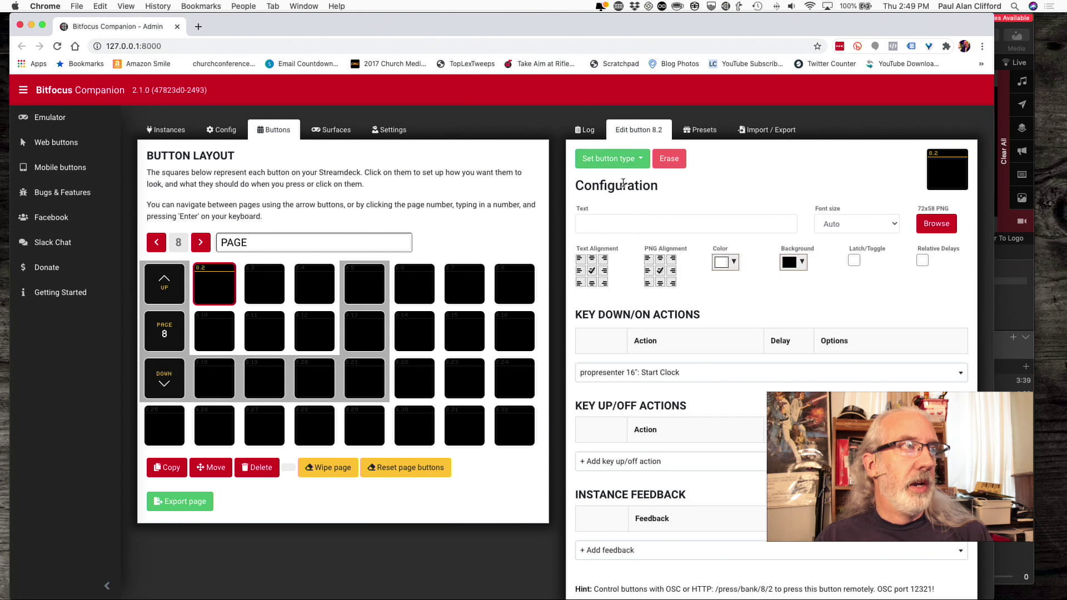
{"action": "left_click", "coordinate": [631, 224]}
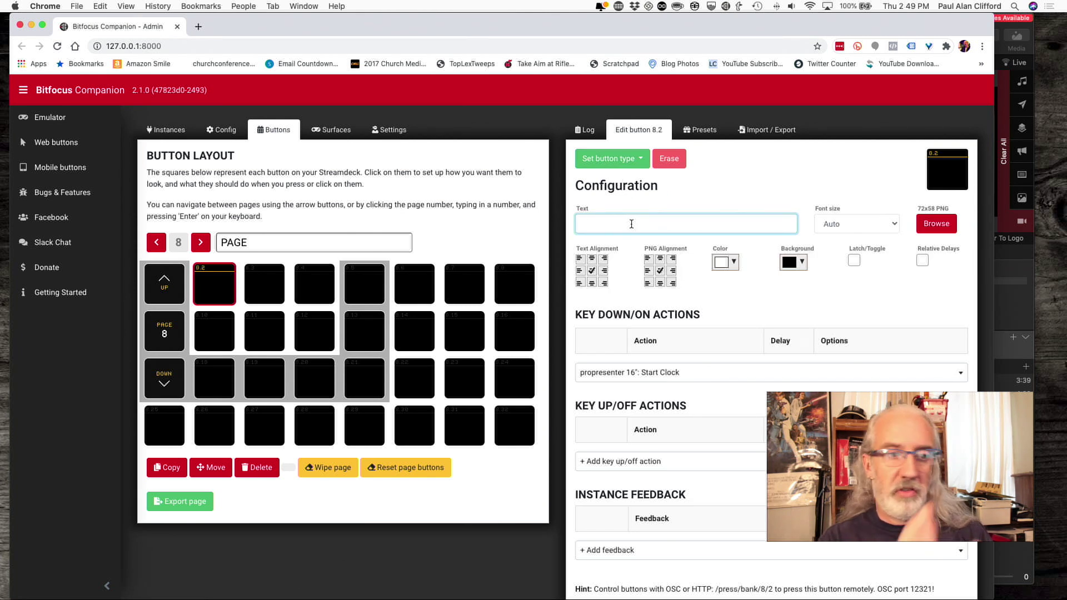
{"action": "type", "text": "pastor n"}
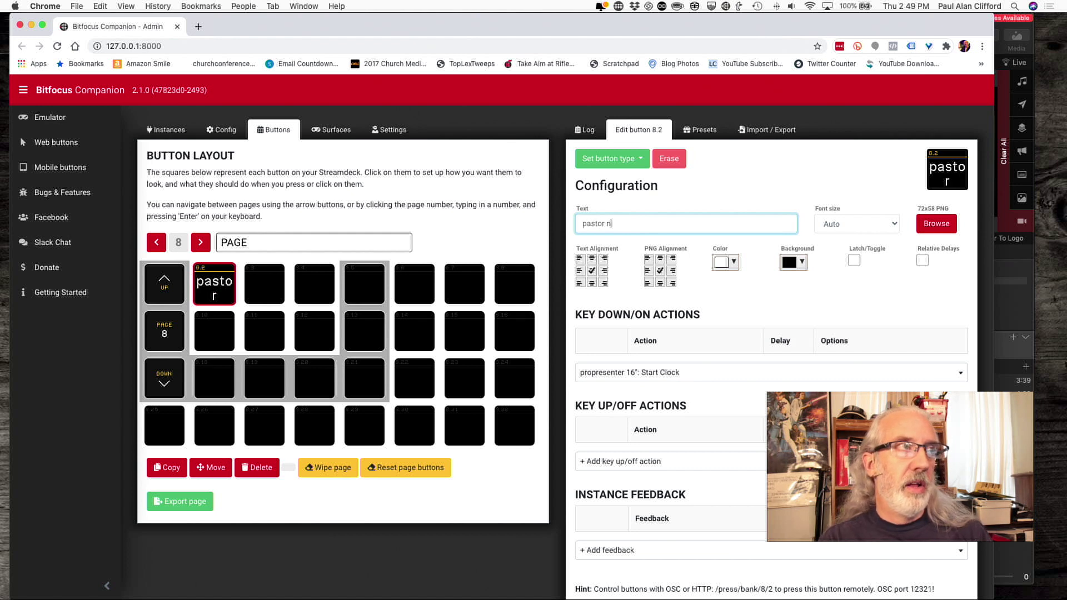
{"action": "type", "text": "ame"}
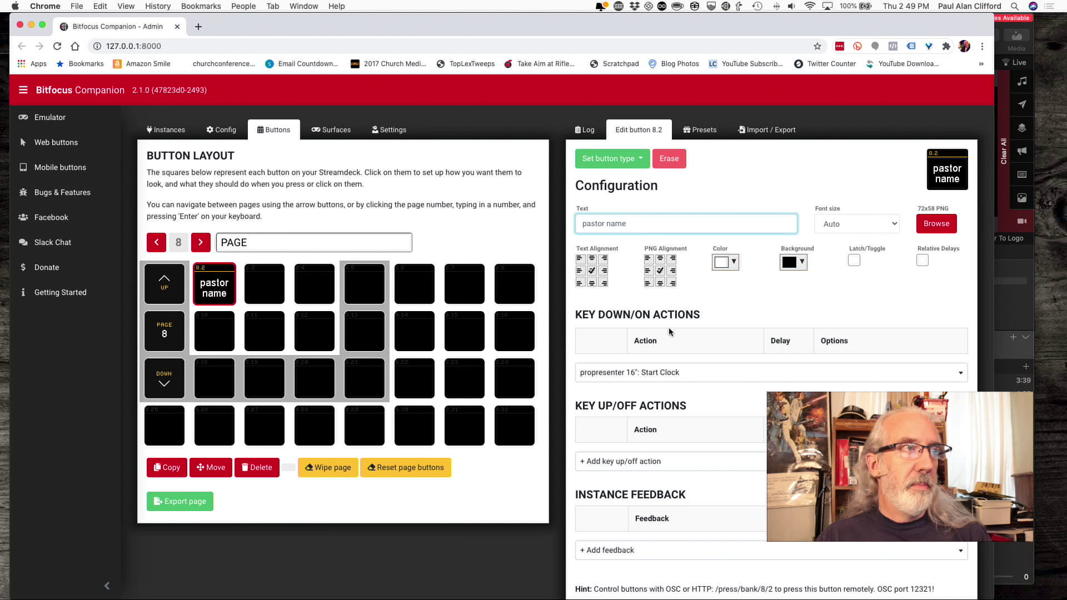
- Add the 'propresenter 16: Specific Slide' key-down action to the button
{"action": "left_click", "coordinate": [670, 373]}
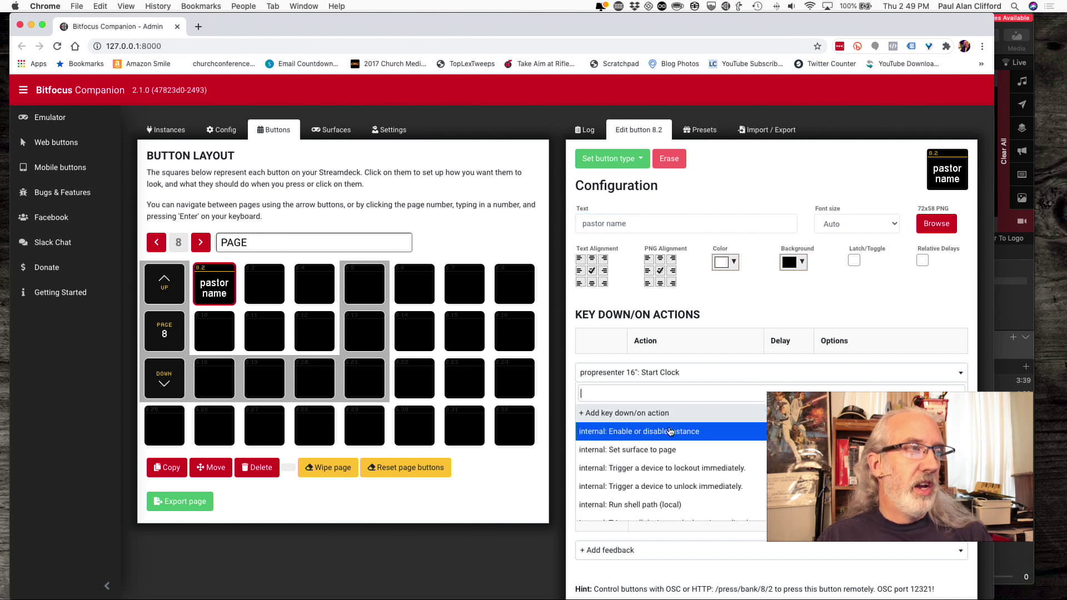
{"action": "scroll", "coordinate": [670, 430], "scroll_direction": "down", "scroll_amount": 10}
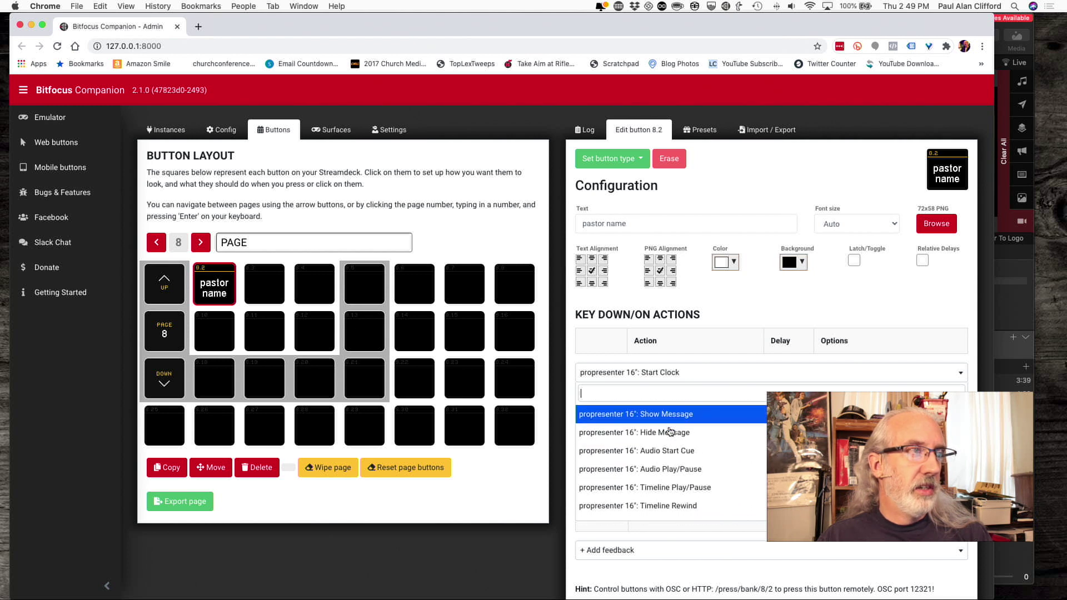
{"action": "scroll", "coordinate": [670, 431], "scroll_direction": "down", "scroll_amount": 5}
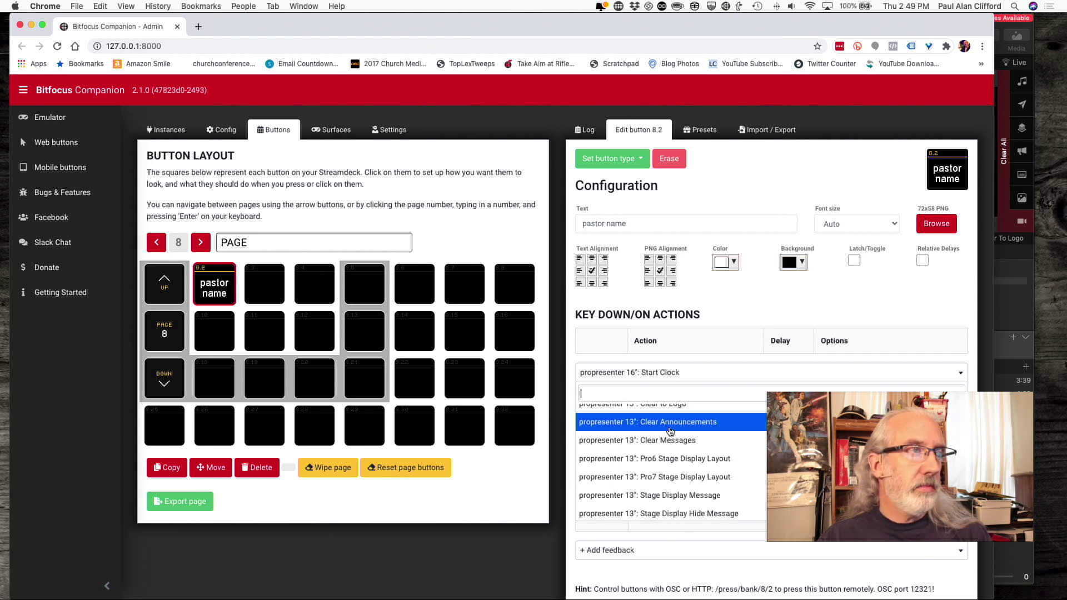
{"action": "scroll", "coordinate": [671, 432], "scroll_direction": "down", "scroll_amount": 3}
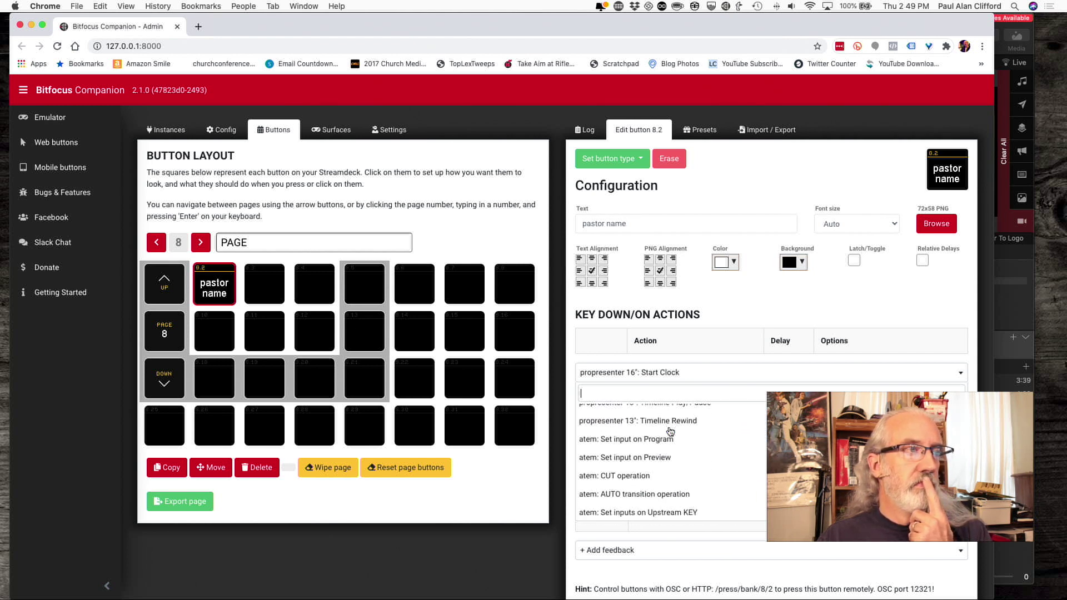
{"action": "scroll", "coordinate": [671, 431], "scroll_direction": "up", "scroll_amount": 4}
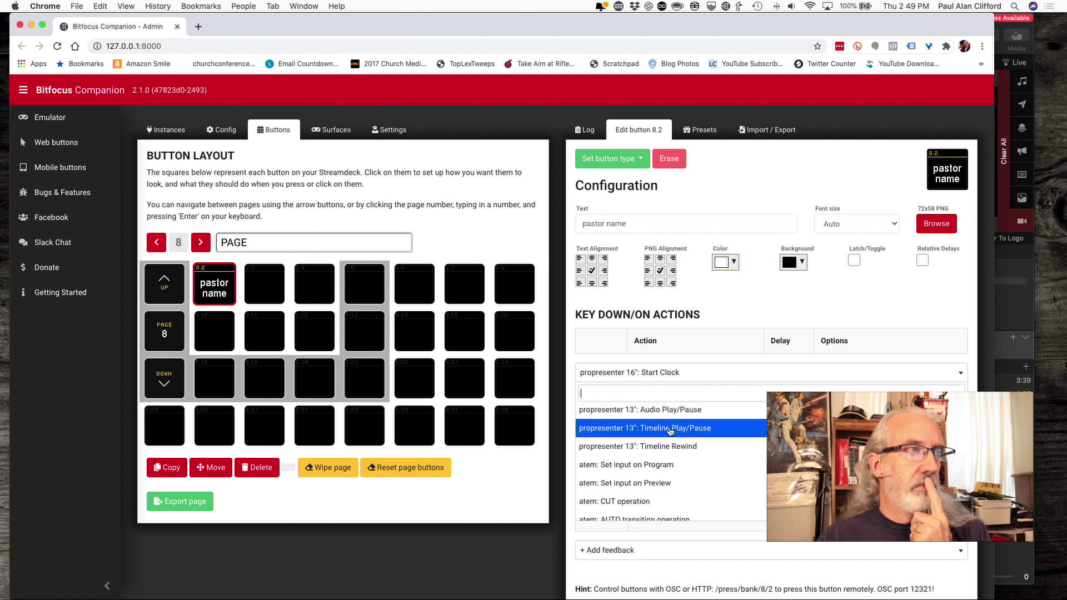
{"action": "scroll", "coordinate": [671, 432], "scroll_direction": "up", "scroll_amount": 5}
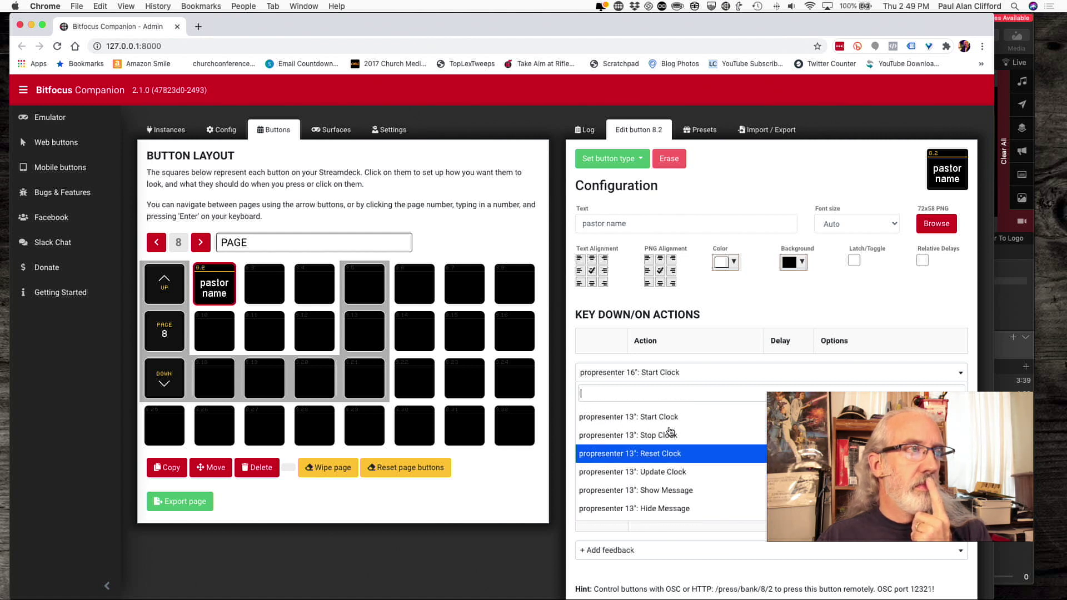
{"action": "scroll", "coordinate": [671, 431], "scroll_direction": "up", "scroll_amount": 4}
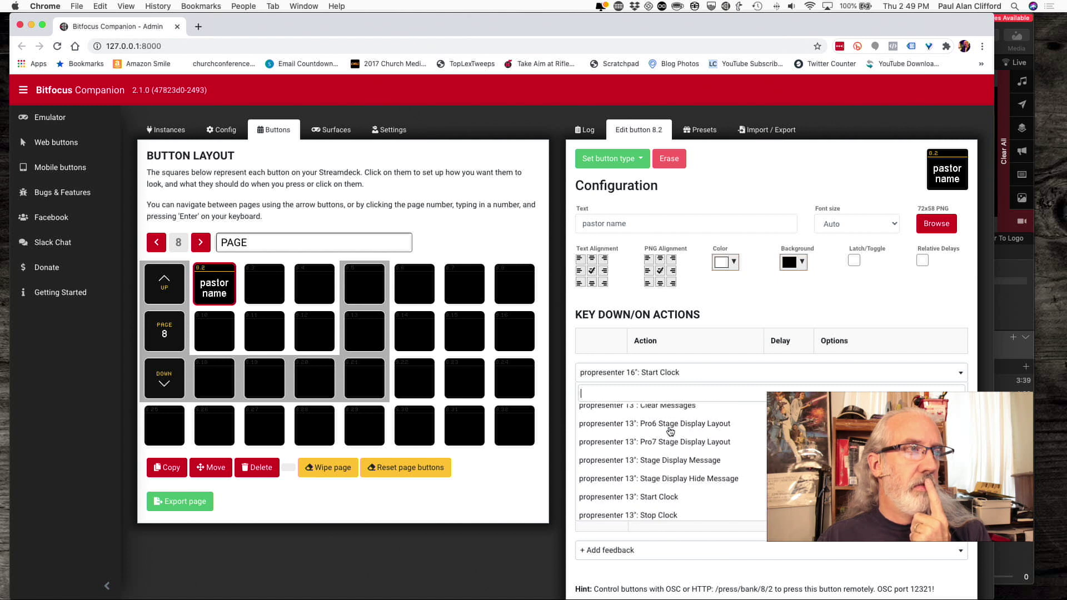
{"action": "scroll", "coordinate": [671, 431], "scroll_direction": "up", "scroll_amount": 3}
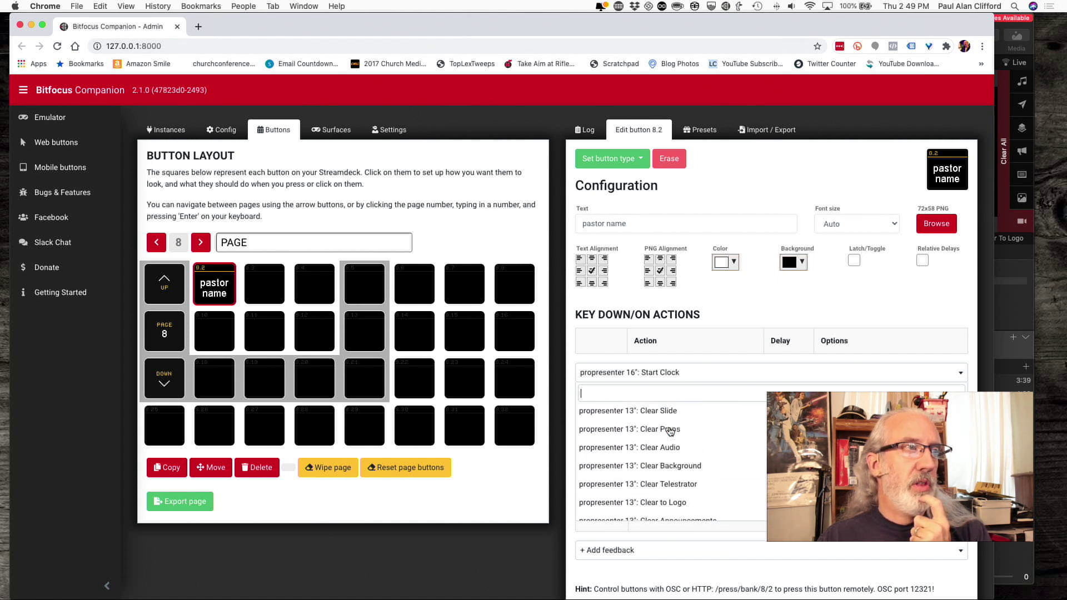
{"action": "scroll", "coordinate": [670, 438], "scroll_direction": "up", "scroll_amount": 2}
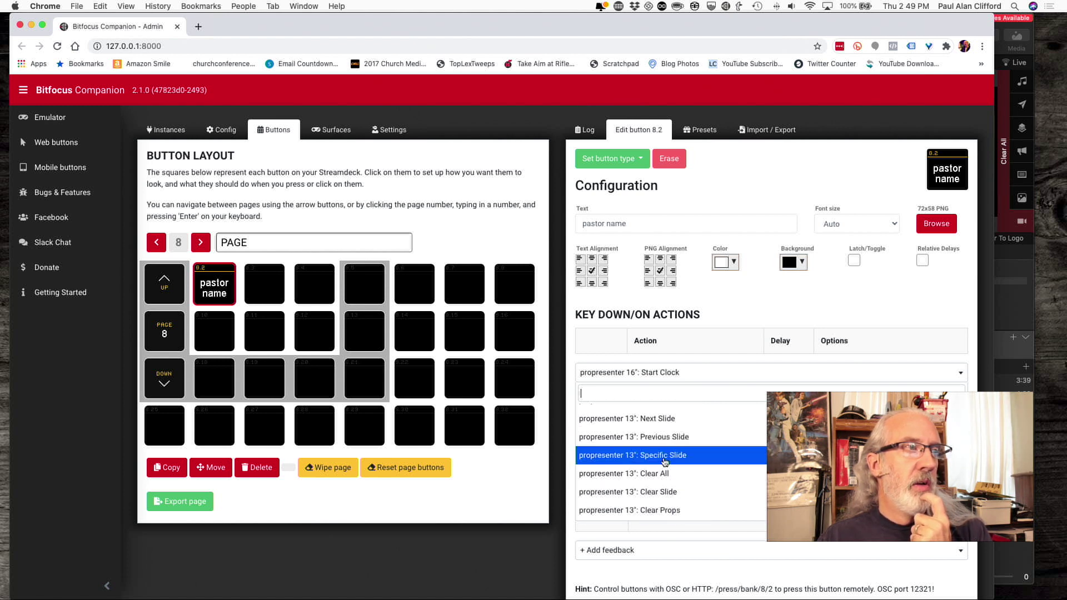
{"action": "scroll", "coordinate": [665, 461], "scroll_direction": "up", "scroll_amount": 5}
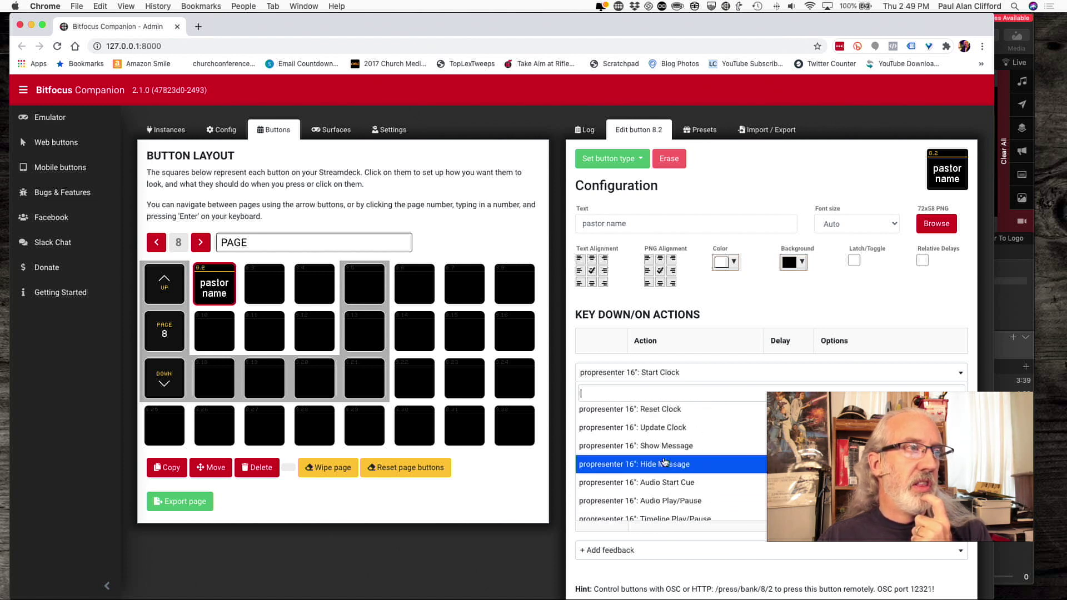
{"action": "scroll", "coordinate": [665, 462], "scroll_direction": "up", "scroll_amount": 1}
{"action": "scroll", "coordinate": [665, 462], "scroll_direction": "up", "scroll_amount": 3}
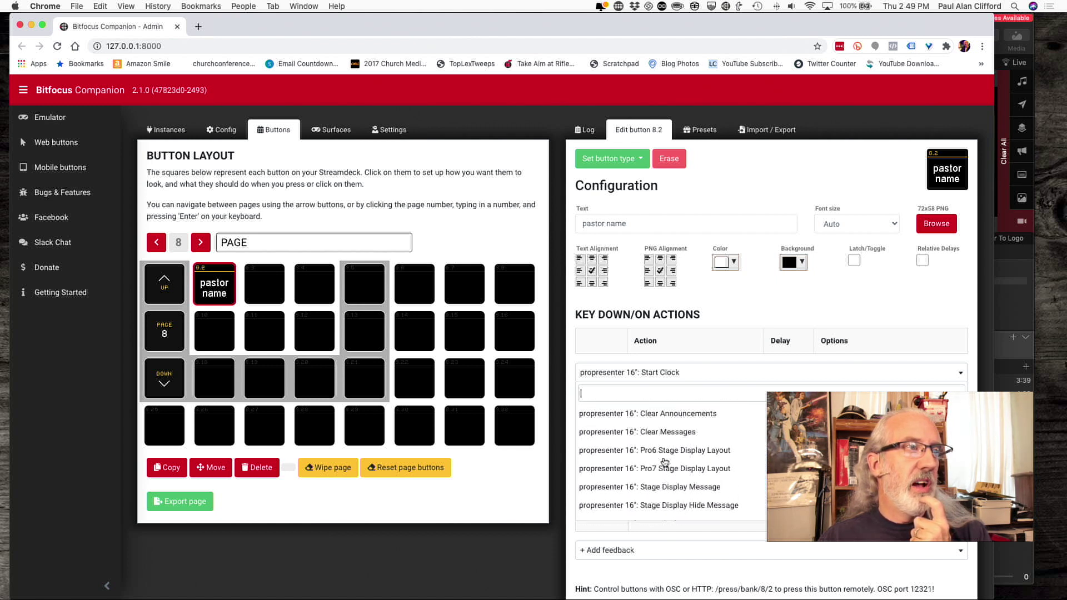
{"action": "scroll", "coordinate": [665, 461], "scroll_direction": "up", "scroll_amount": 5}
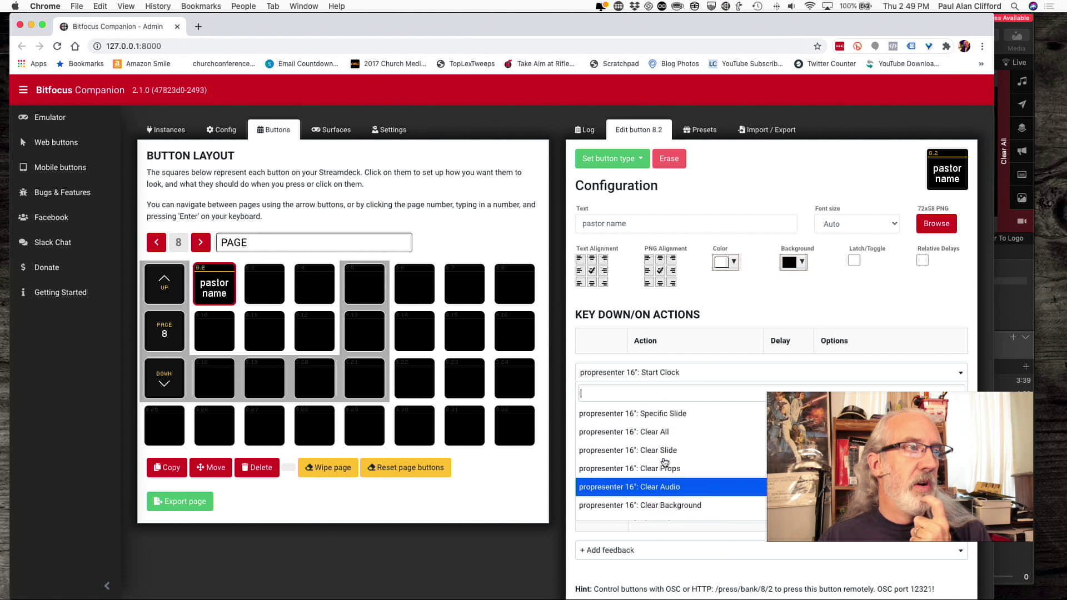
{"action": "scroll", "coordinate": [665, 462], "scroll_direction": "down", "scroll_amount": 3}
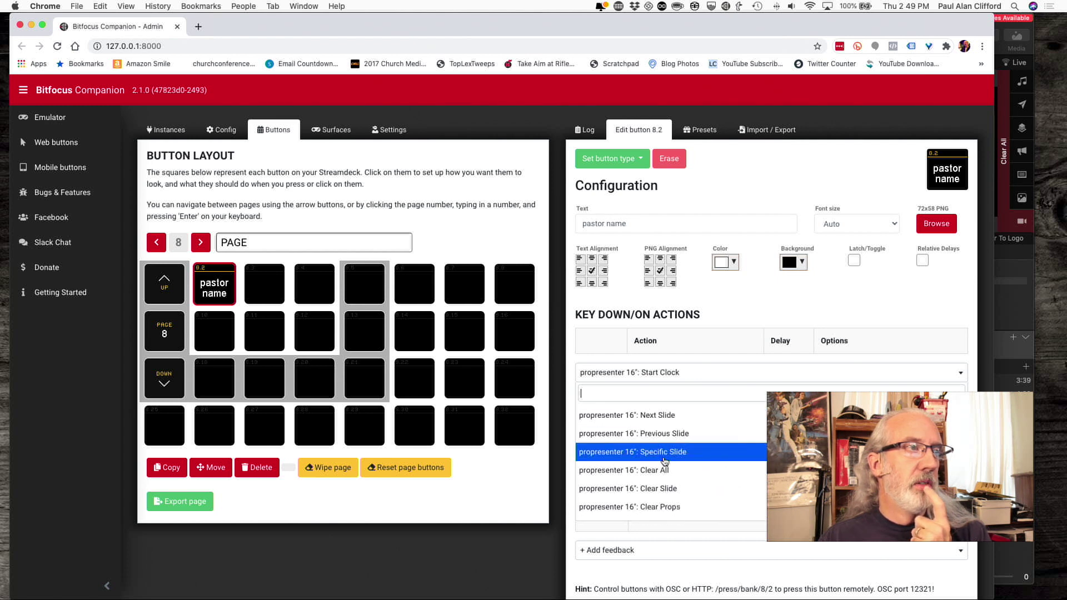
{"action": "left_click", "coordinate": [665, 455]}
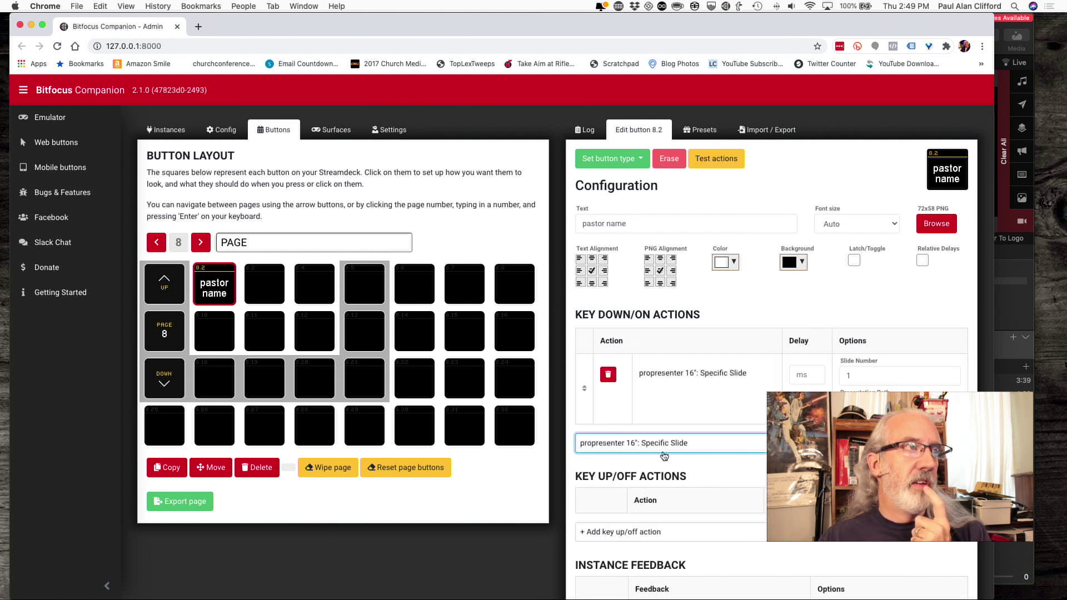
{"action": "left_click", "coordinate": [860, 375]}
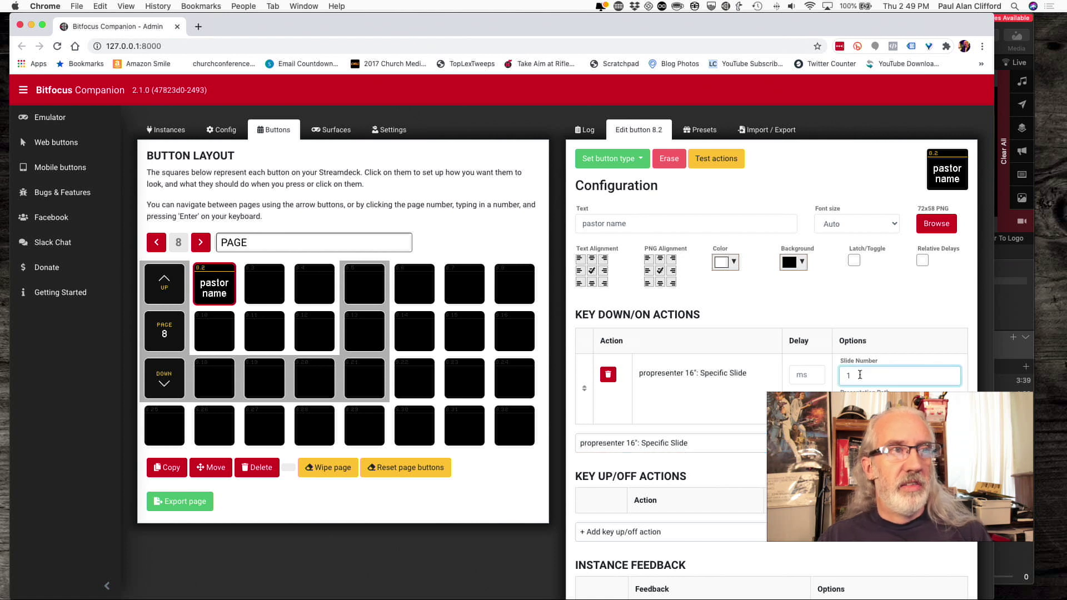